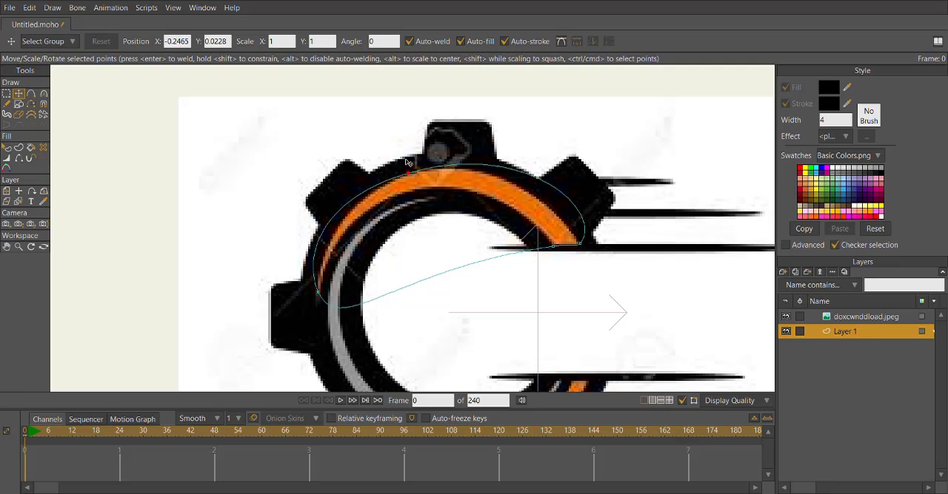
Adjust the curvature handles along the upper edge and right end of the outline to follow the upper orange arc.
key(c)
drag(337, 194, 350, 192)
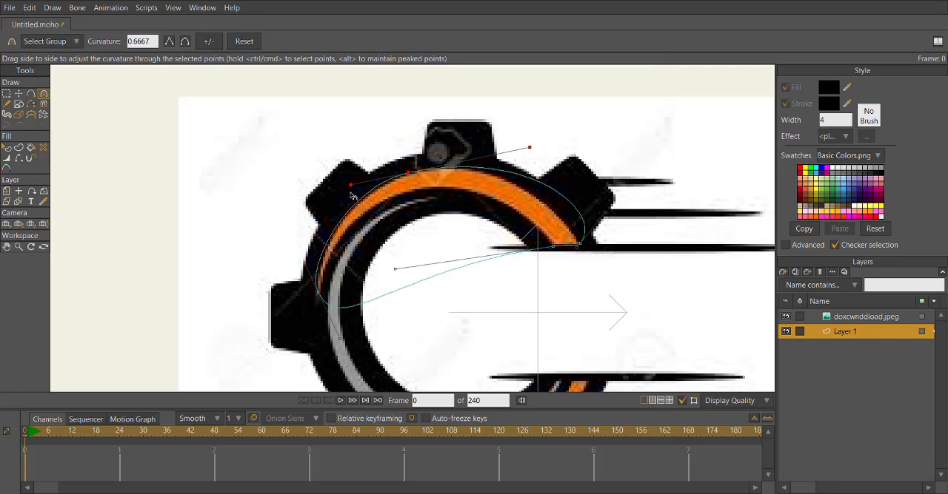
drag(535, 155, 501, 162)
drag(610, 216, 510, 313)
scroll(596, 245, up, 5)
mouse_move(590, 225)
mouse_down()
mouse_move(594, 232)
mouse_move(584, 237)
mouse_up()
drag(419, 265, 552, 249)
scroll(359, 250, down, 4)
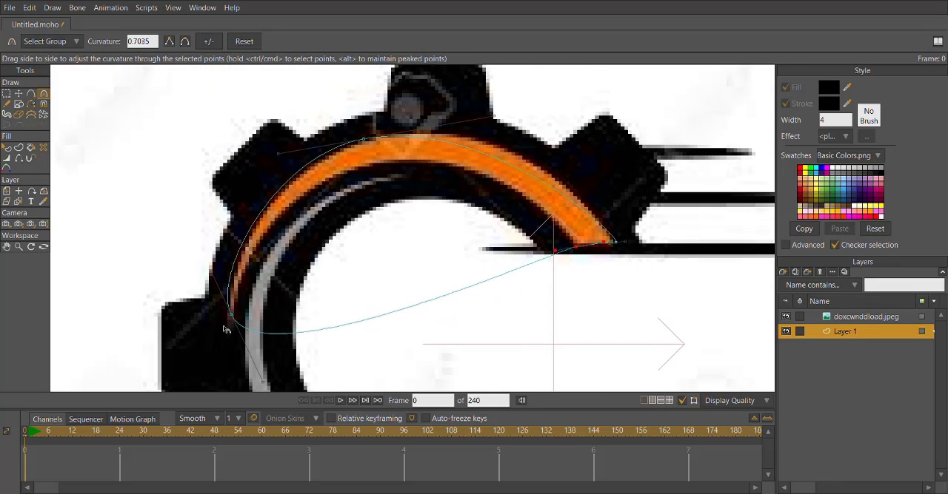
Tighten the curvature at the lower-left tip of the upper arc's outline and align its handles with the orange shape.
scroll(233, 313, up, 4)
drag(235, 315, 221, 195)
drag(271, 308, 234, 210)
drag(221, 195, 233, 289)
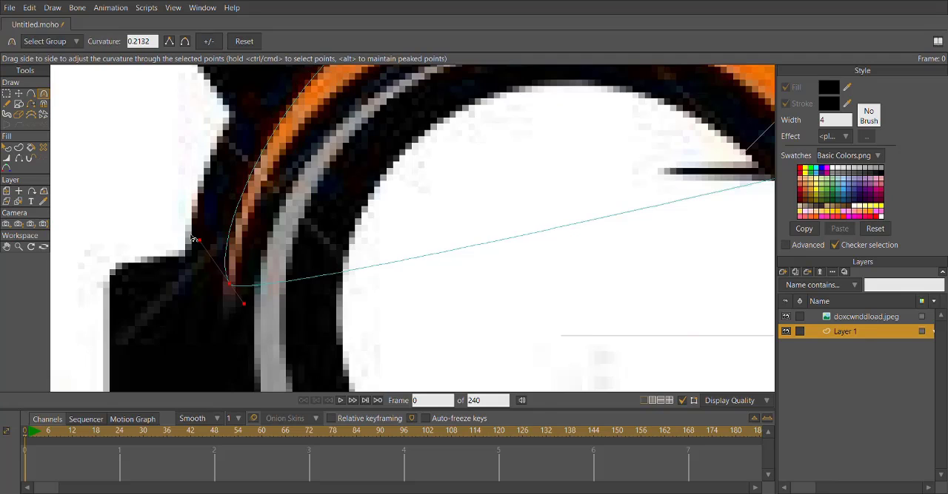
Add points to the upper arc's outline, pulling one to the inner edge's crest and one onto the left outer edge.
scroll(233, 288, down, 4)
click(31, 97)
scroll(226, 273, up, 3)
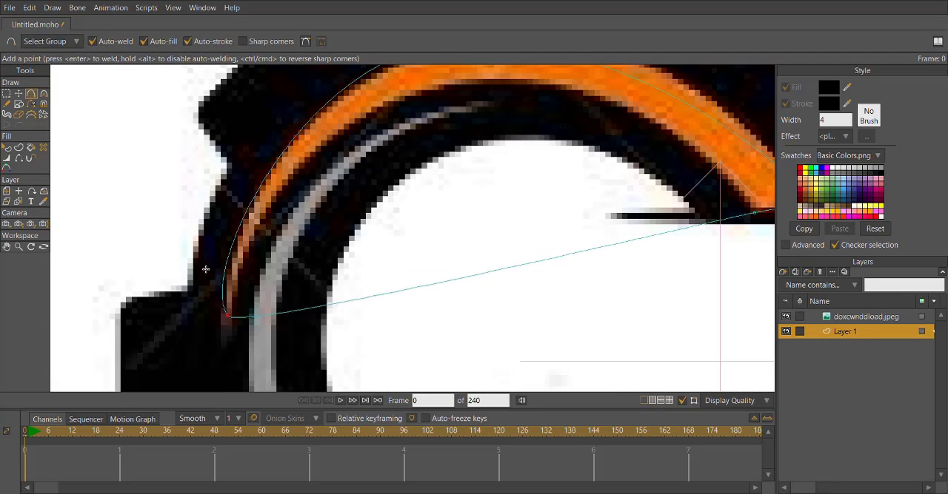
drag(300, 318, 470, 87)
drag(305, 241, 253, 203)
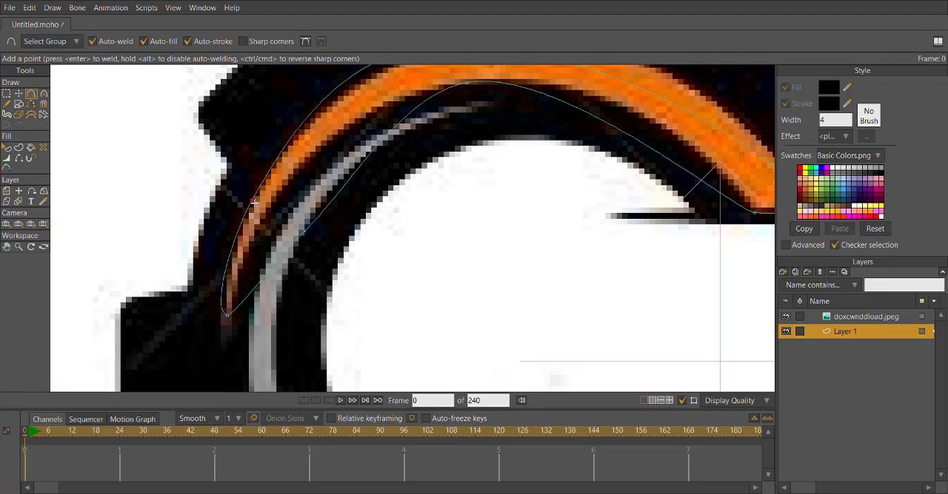
Move the outline's left inner point closer to the orange arc and set the curvature of its inner right-end corner to 0.
click(18, 95)
drag(304, 231, 286, 201)
drag(440, 222, 192, 319)
key(c)
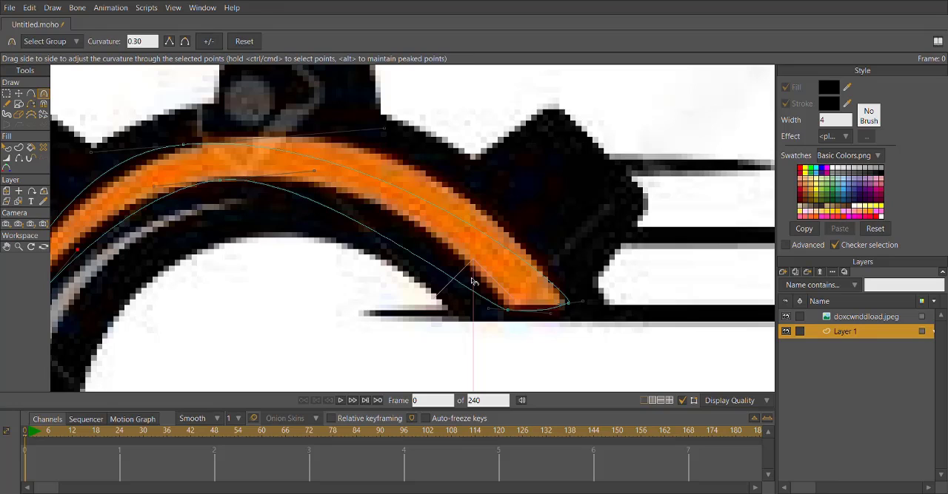
drag(490, 307, 344, 325)
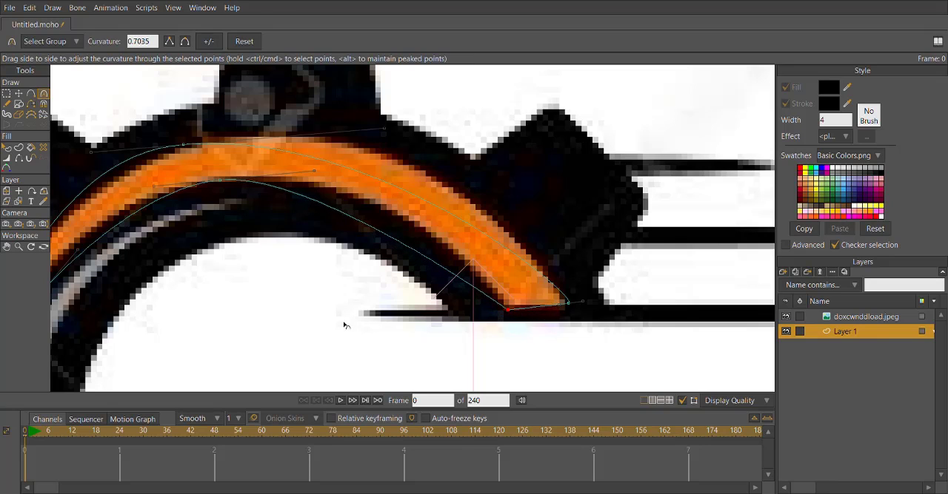
Add a point on each long edge near the outline's right end and fit the inner corner to the orange arc.
click(31, 95)
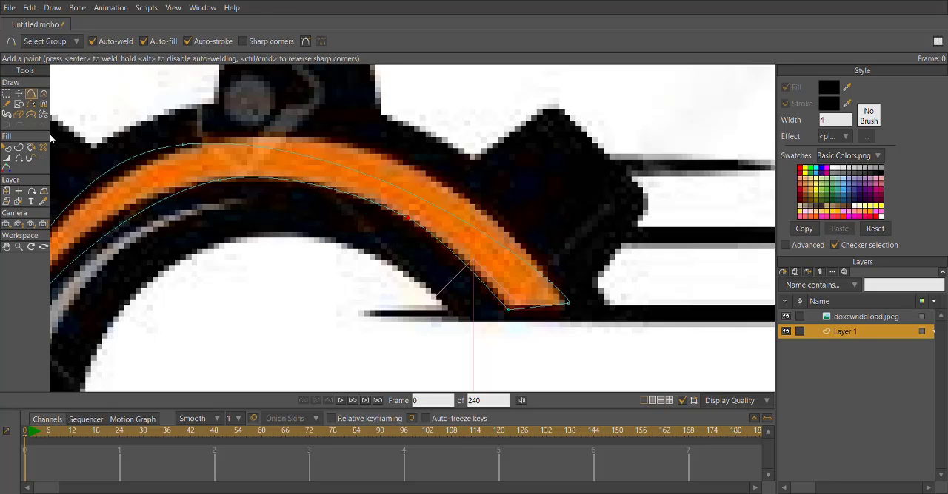
key(t)
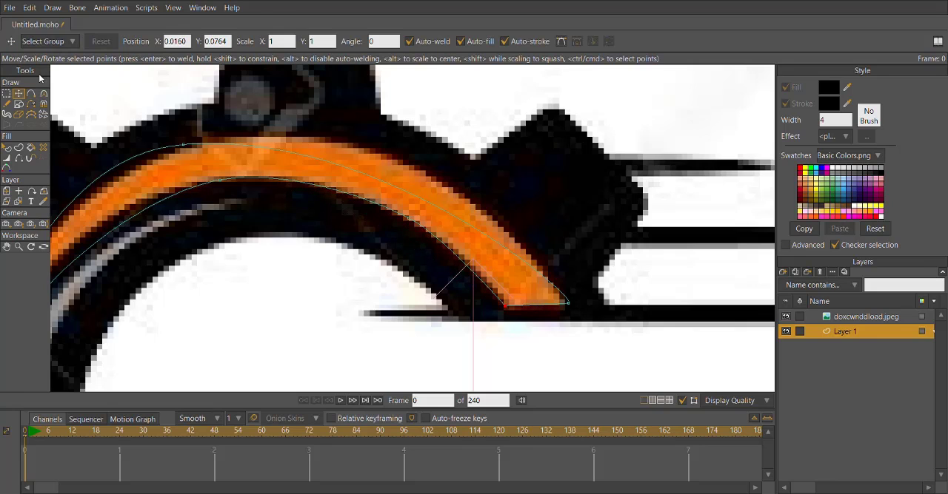
click(31, 96)
drag(436, 209, 440, 181)
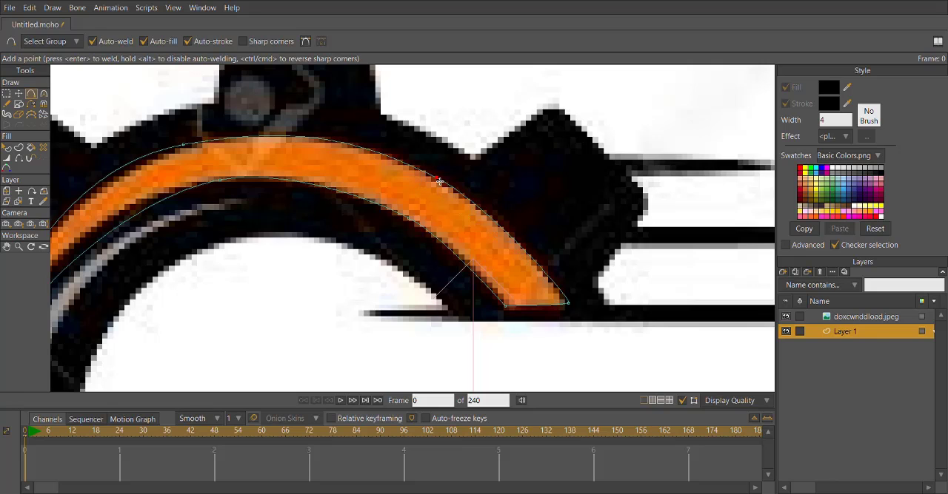
Move the left inner point and the lower-left tip of the outline onto the edges of the upper orange arc.
scroll(436, 238, down, 2)
scroll(255, 288, up, 2)
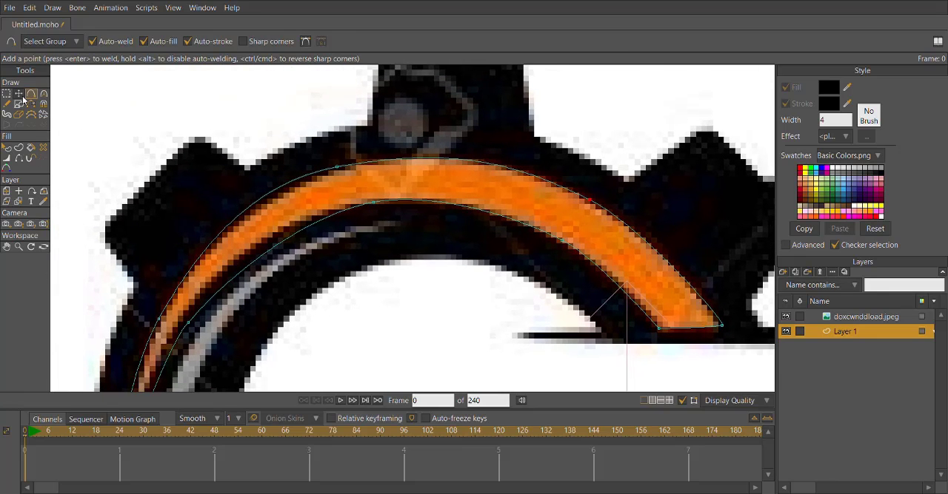
click(20, 95)
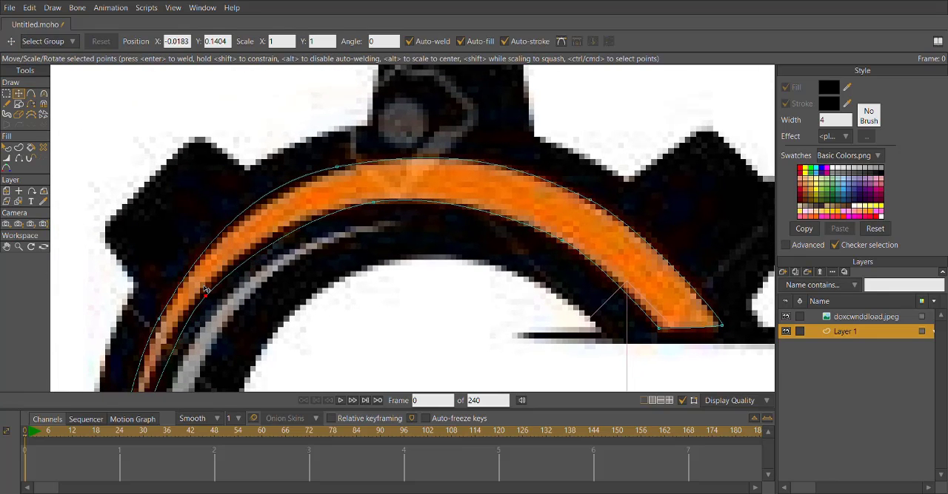
scroll(198, 277, down, 5)
scroll(158, 337, up, 7)
drag(214, 352, 216, 361)
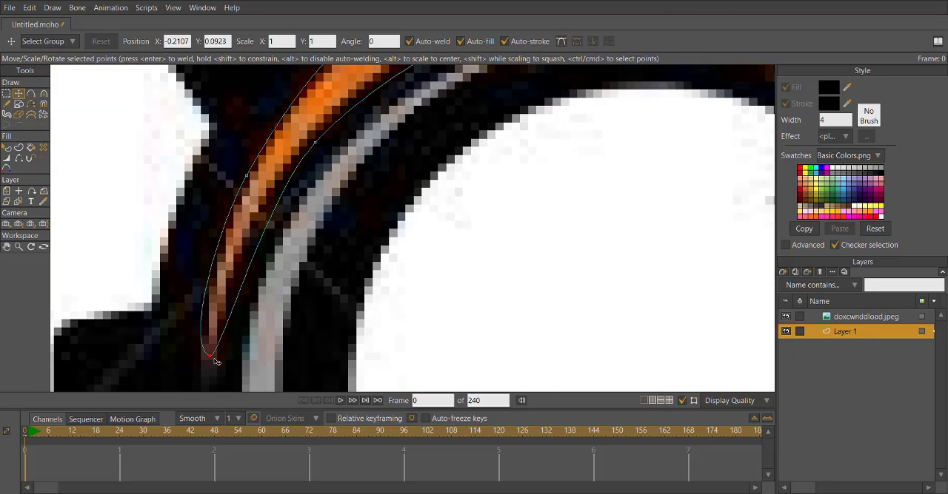
Refine the curve handles at the lower-left tip and upper-left part of the upper arc's outline.
click(42, 96)
scroll(178, 290, down, 4)
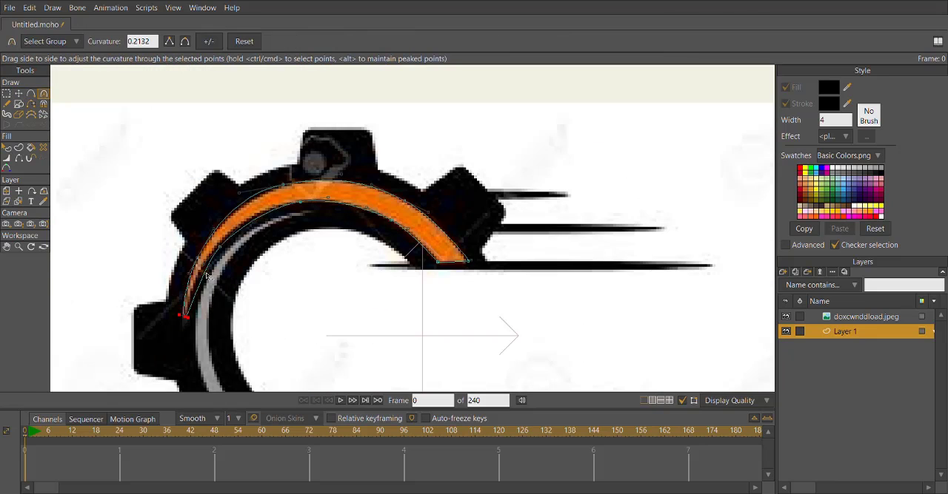
scroll(266, 224, up, 4)
drag(308, 163, 336, 158)
scroll(340, 161, down, 5)
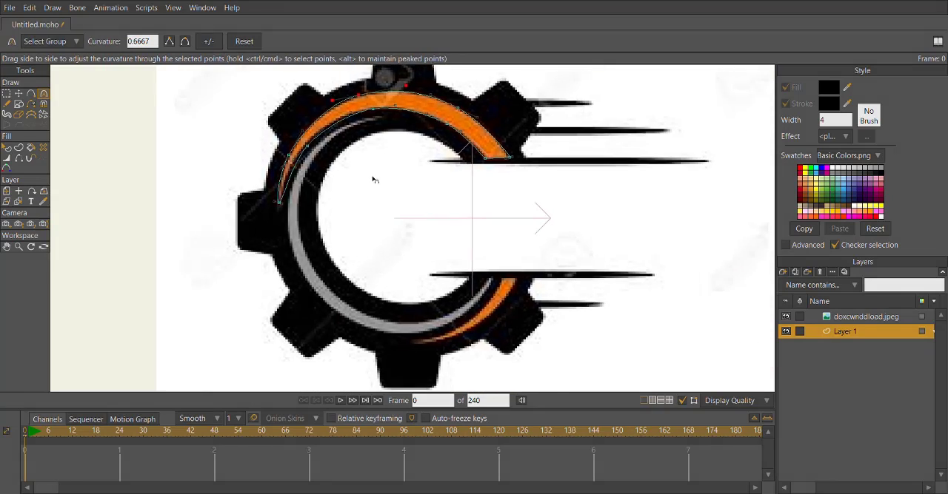
Draw a narrow oval over the lower orange arc and move its points to the ends and edges of the arc.
click(18, 104)
scroll(527, 287, up, 4)
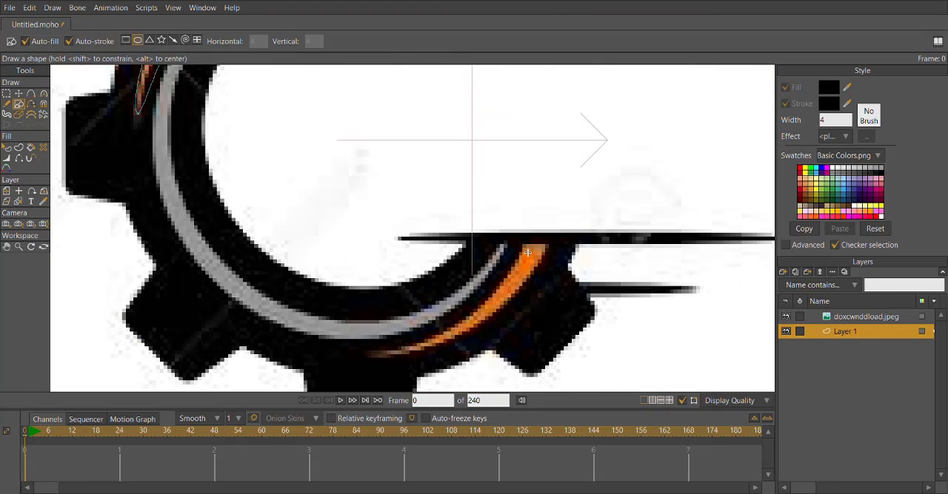
drag(527, 252, 560, 350)
click(19, 94)
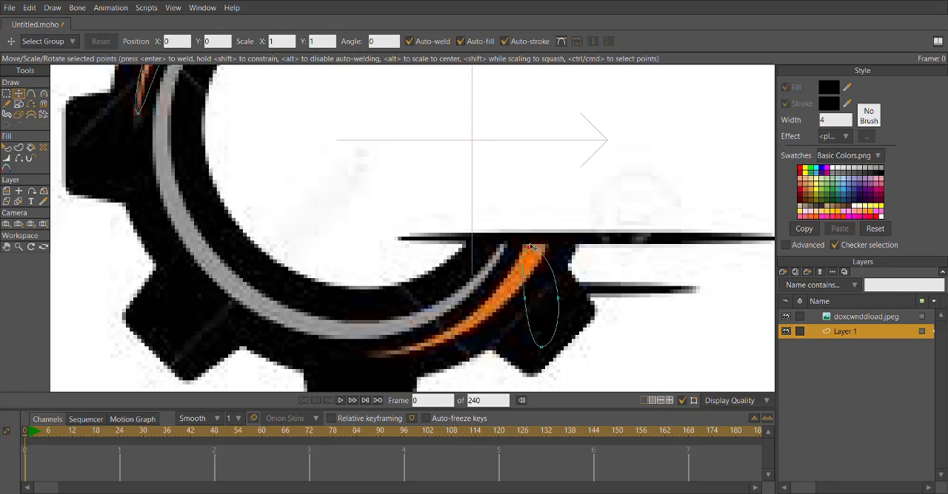
drag(555, 246, 557, 271)
Flatten the curve handles at the lower outline's upper end and move its outer corner onto the orange arc's corner.
click(43, 95)
scroll(558, 277, up, 4)
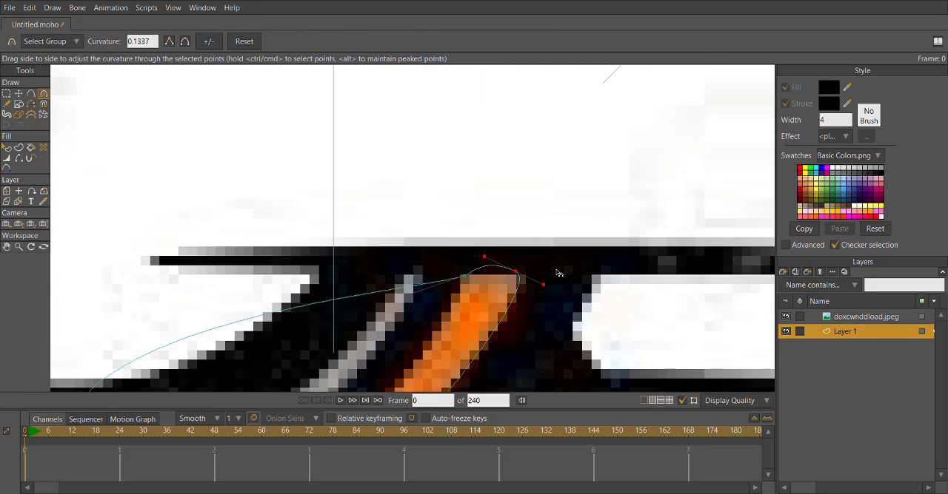
drag(479, 276, 460, 278)
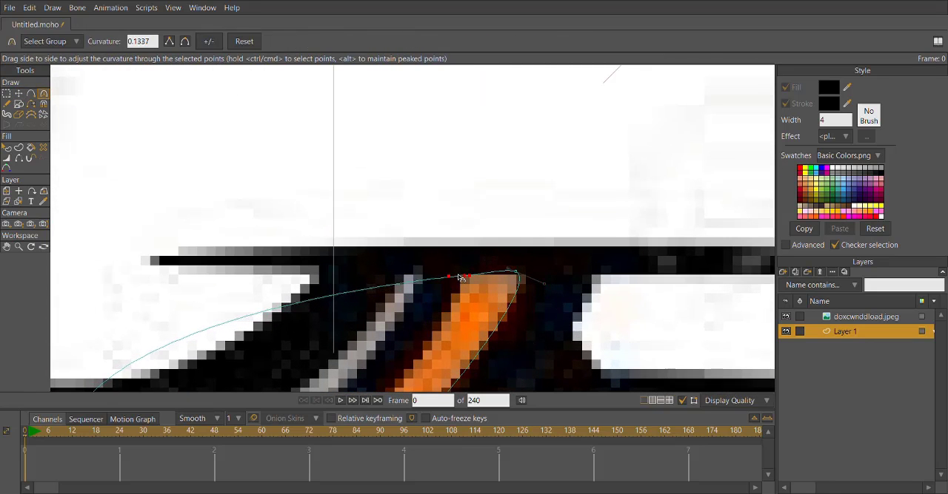
click(19, 95)
mouse_move(522, 271)
mouse_down()
mouse_move(531, 282)
mouse_move(532, 272)
mouse_up()
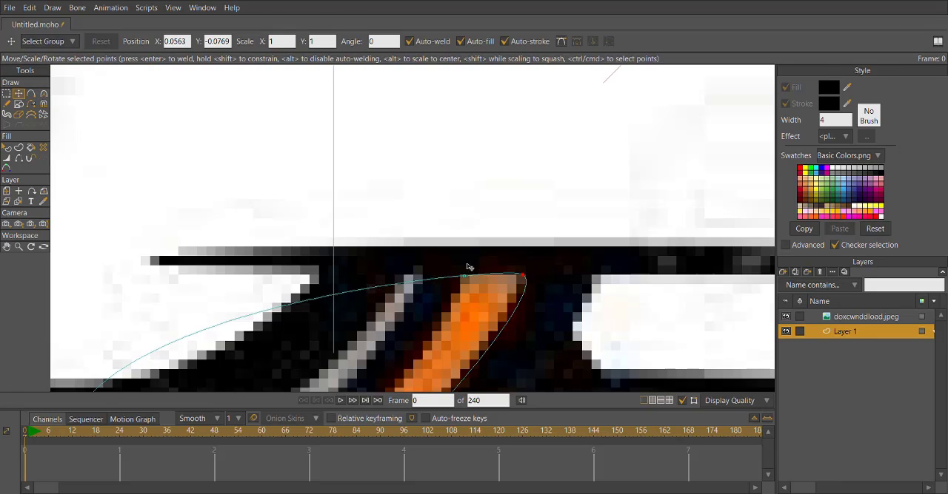
Adjust the curvature of the lower outline's outer edge and left tip so it wraps the lower orange arc.
click(43, 95)
scroll(557, 234, down, 3)
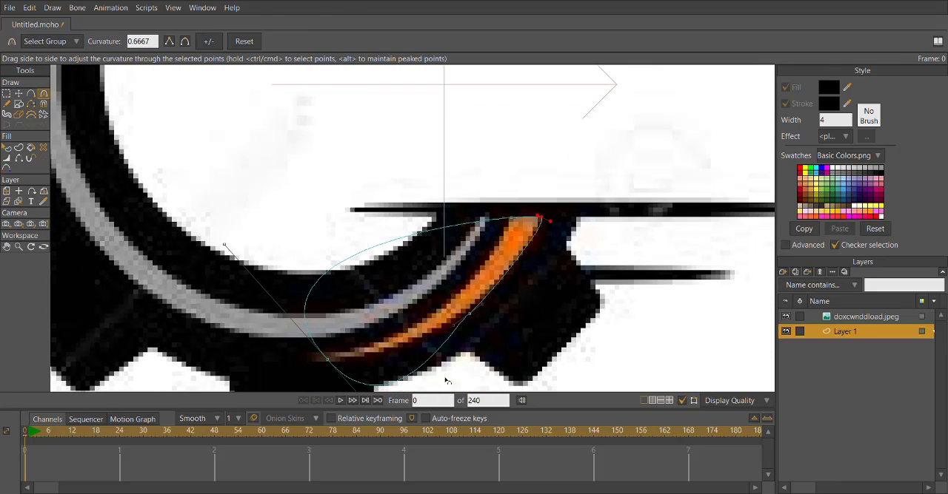
mouse_move(454, 326)
mouse_down()
mouse_move(446, 333)
mouse_move(462, 320)
mouse_up()
drag(404, 377, 415, 325)
mouse_move(408, 383)
mouse_down()
mouse_move(407, 366)
mouse_move(355, 322)
mouse_up()
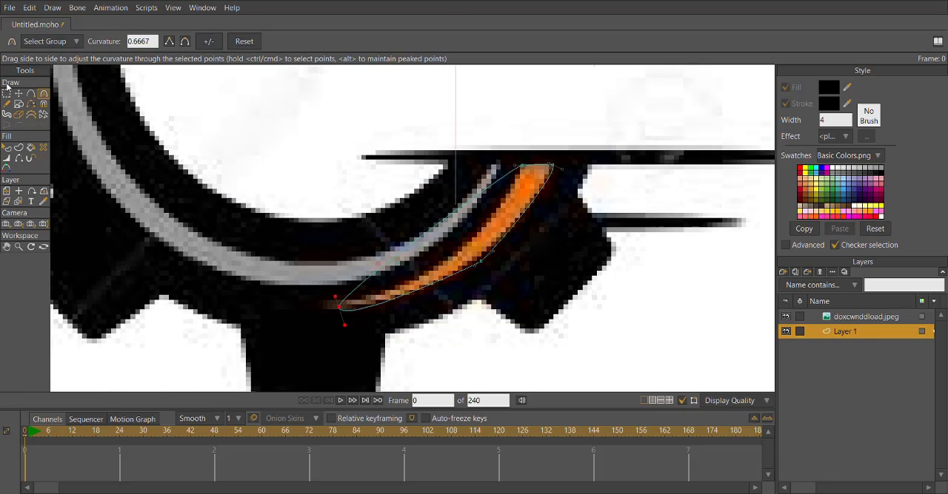
Add points on the inner and outer edges of the lower outline and pull them onto the orange arc.
click(32, 95)
drag(453, 215, 476, 237)
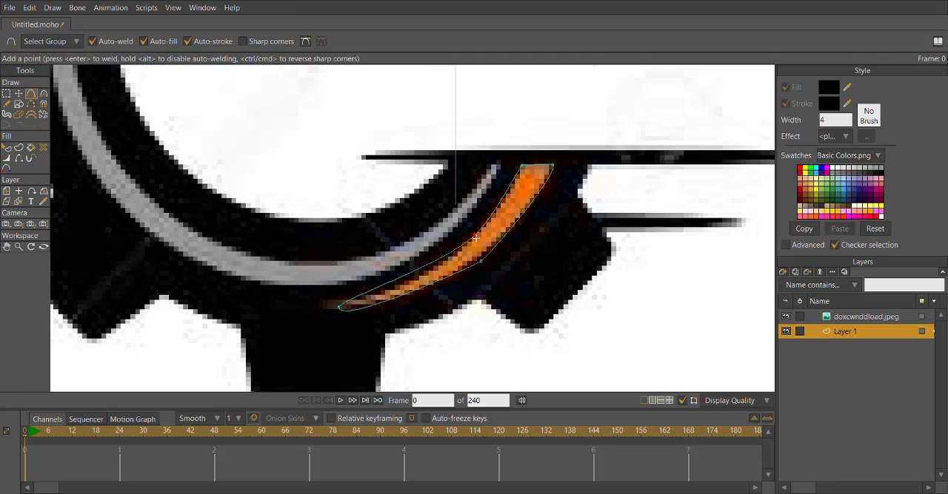
drag(402, 276, 404, 298)
Fine-tune the positions of the lower outline's edge points and left tip to match the lower orange arc.
click(18, 94)
scroll(366, 303, up, 2)
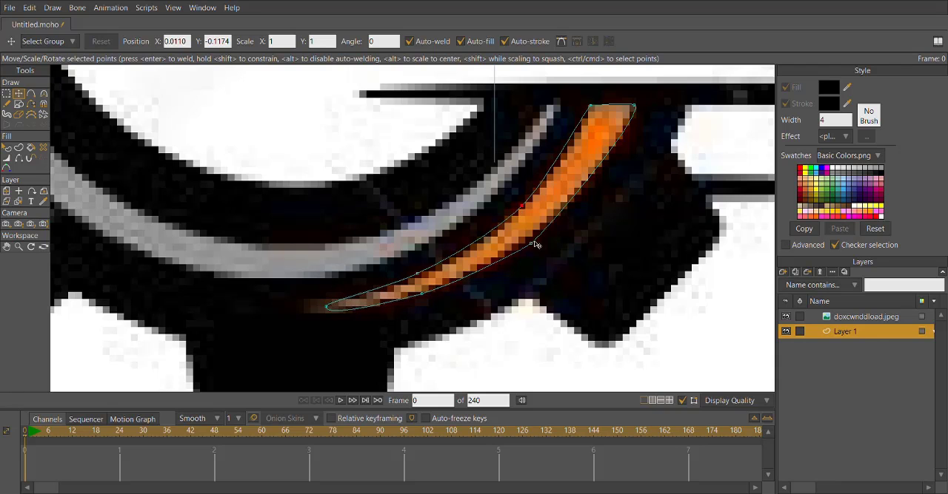
click(532, 242)
scroll(473, 266, up, 2)
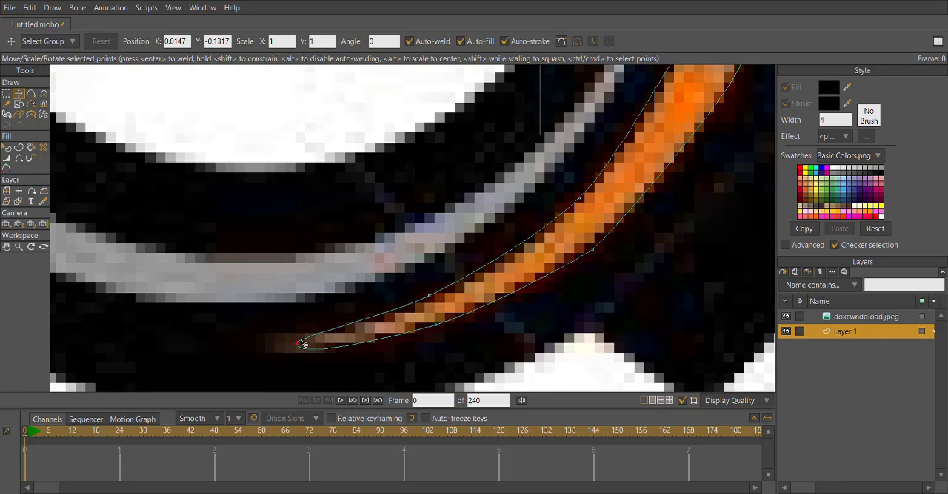
scroll(301, 344, down, 4)
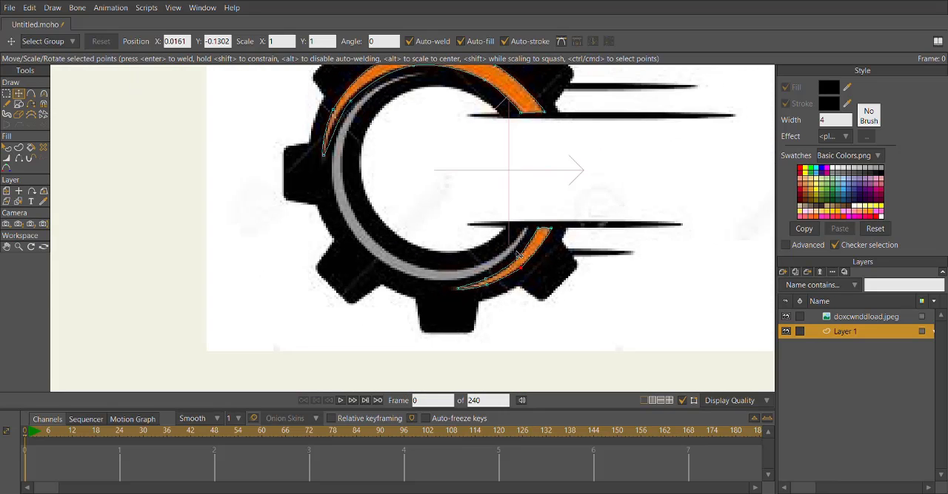
drag(518, 255, 465, 334)
Readjust the curve handles at the lower-left tip of the upper arc's outline to sharpen it around the orange shape.
click(18, 103)
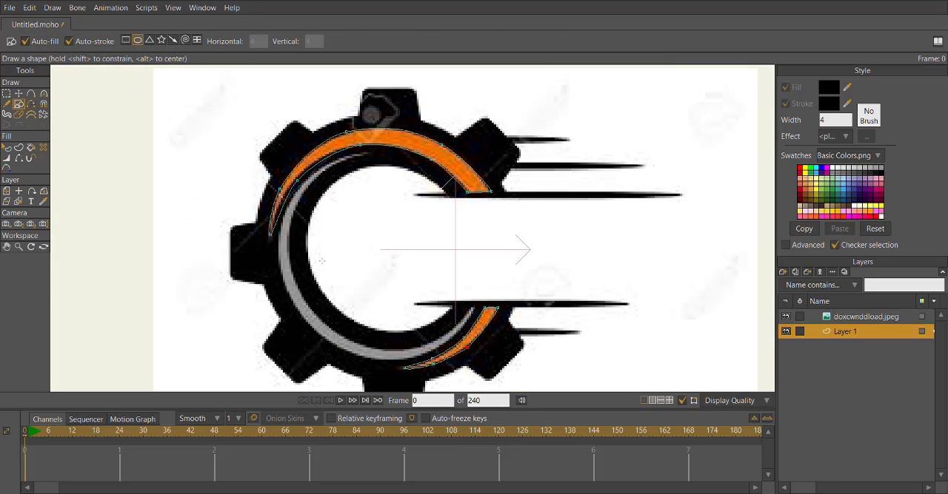
scroll(322, 260, up, 3)
click(43, 94)
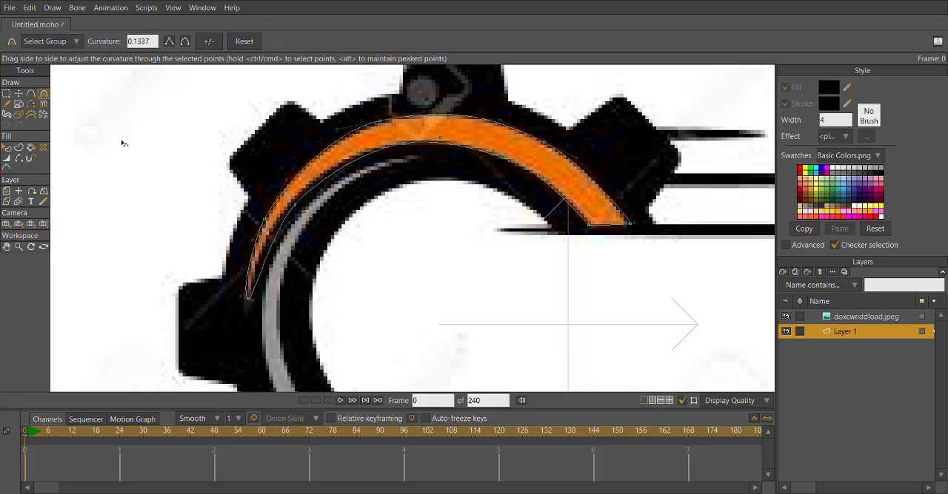
scroll(230, 222, up, 1)
click(31, 94)
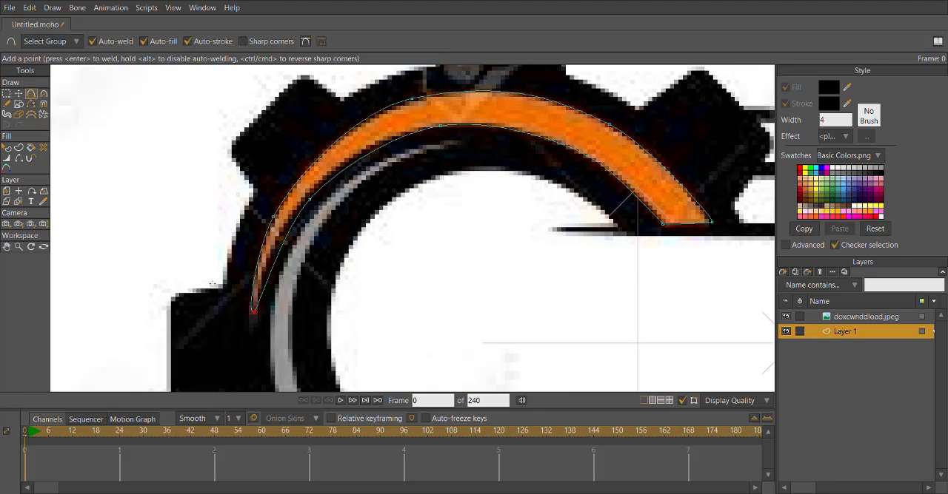
click(43, 94)
scroll(262, 337, up, 1)
drag(296, 357, 295, 355)
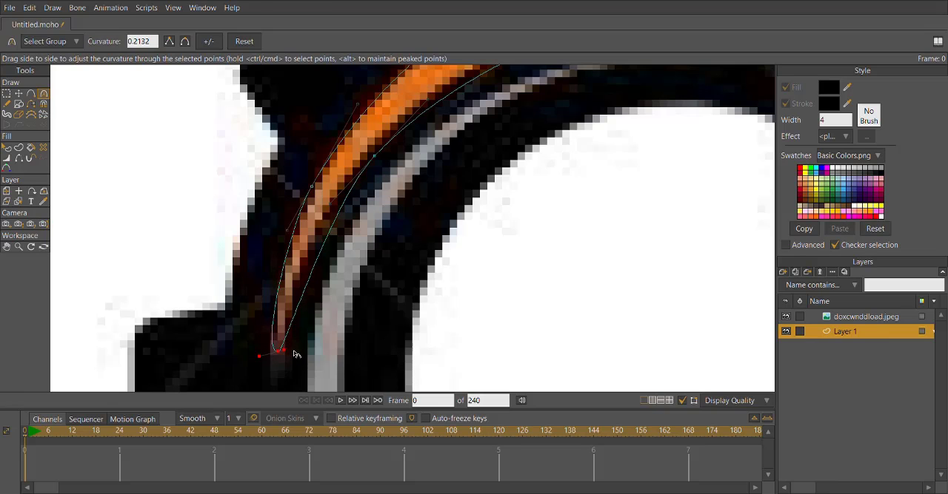
scroll(274, 327, down, 2)
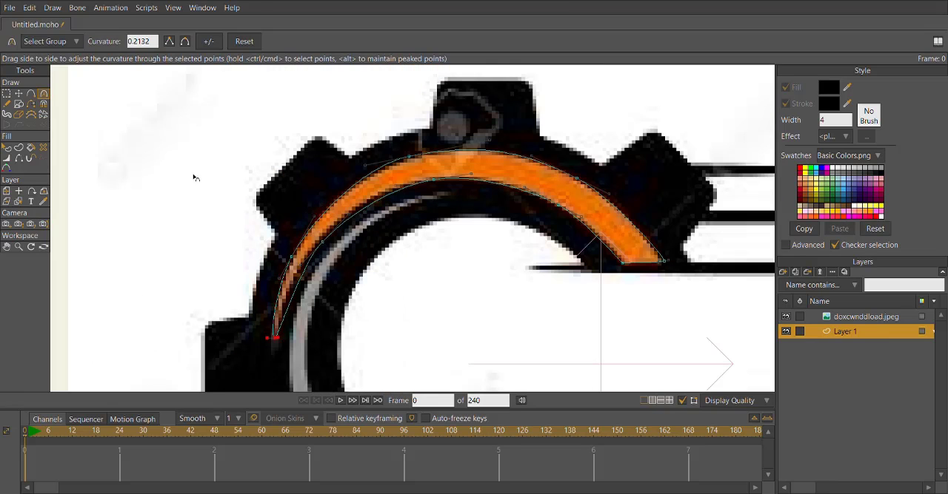
Add a point on the upper-left outer edge of the upper arc's outline and place it on the orange border.
key(a)
click(329, 203)
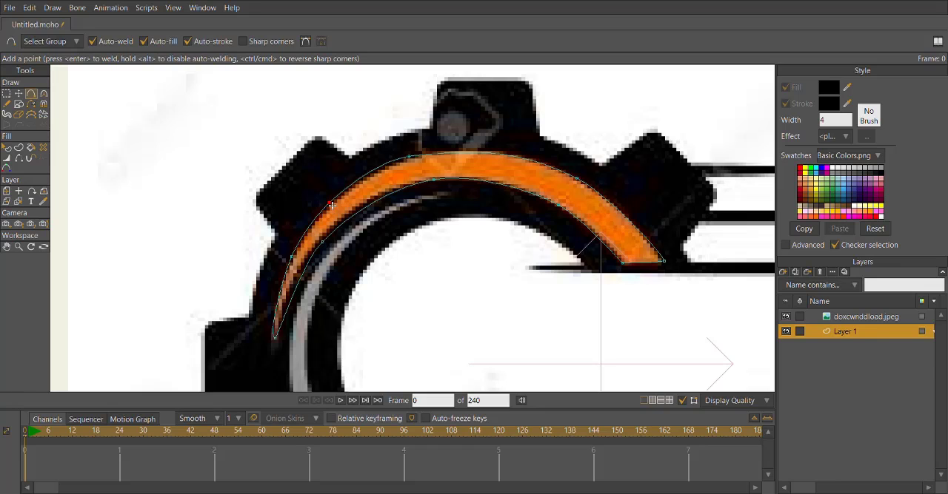
scroll(331, 202, down, 2)
drag(332, 203, 305, 177)
Draw an oval as the starting outline for the gray arc inside the gear ring.
click(18, 104)
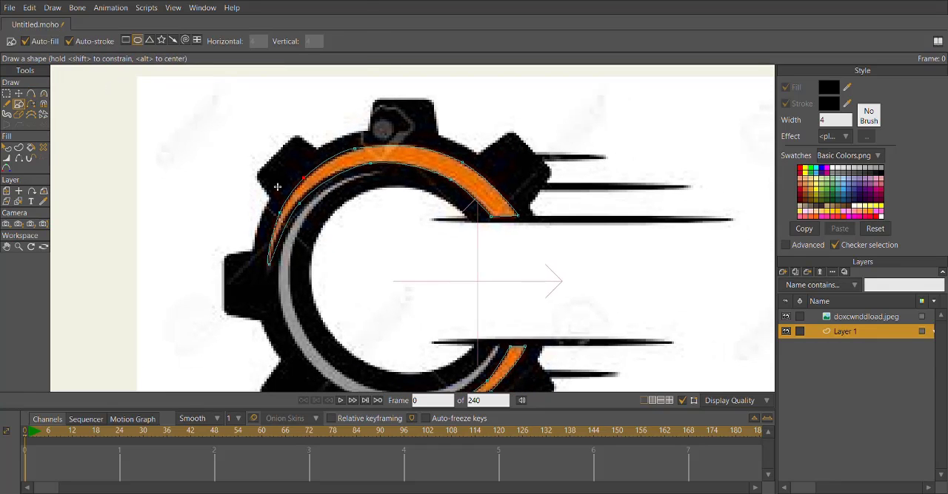
scroll(337, 188, up, 2)
drag(332, 262, 282, 171)
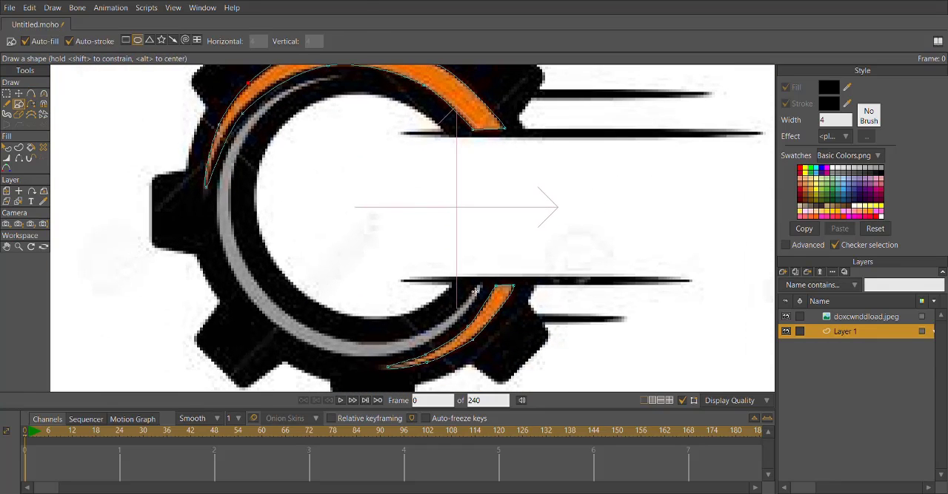
mouse_move(476, 289)
mouse_down()
mouse_move(306, 331)
mouse_move(218, 226)
mouse_move(219, 350)
mouse_up()
Move the oval's points onto the ends and along the left side of the gray arc.
click(19, 94)
click(176, 158)
scroll(384, 289, up, 2)
drag(220, 349, 305, 108)
drag(319, 180, 234, 69)
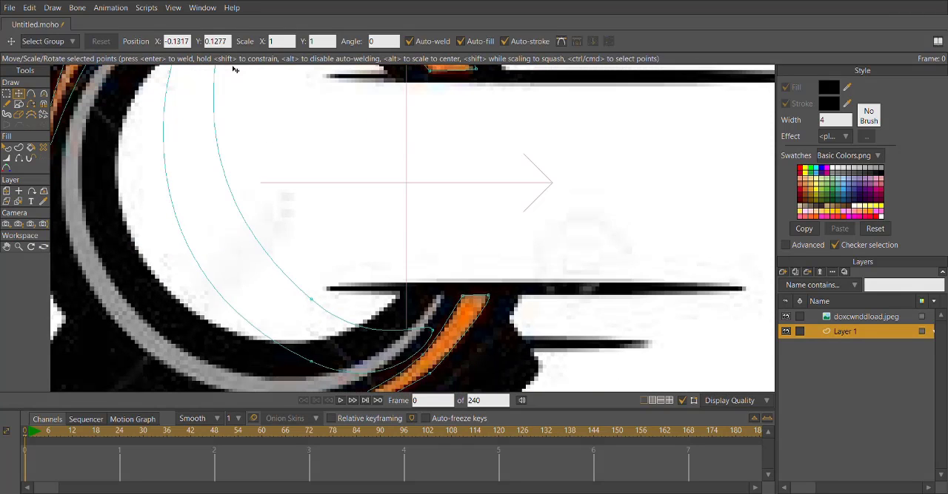
drag(429, 327, 439, 294)
drag(314, 357, 157, 281)
drag(363, 277, 162, 273)
Adjust the curve at the gray outline's lower-right tip and add a point on its lower outer edge.
click(43, 94)
drag(458, 291, 455, 274)
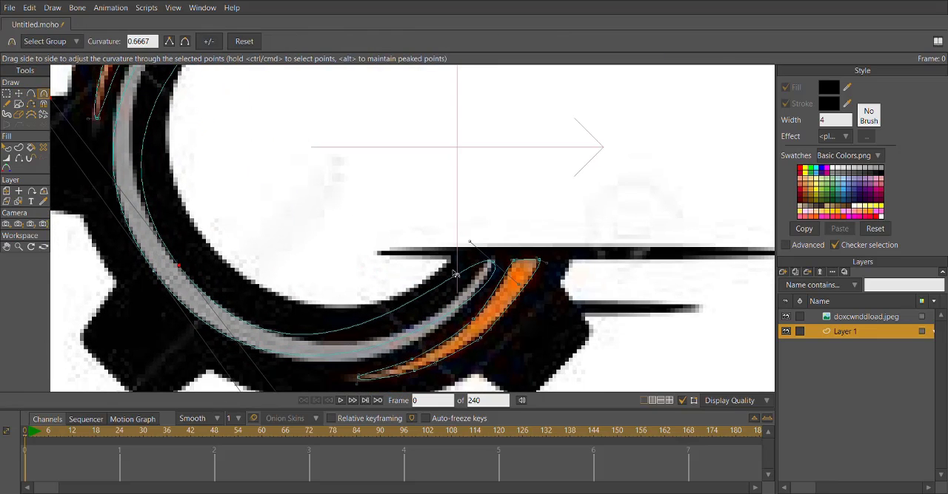
click(30, 94)
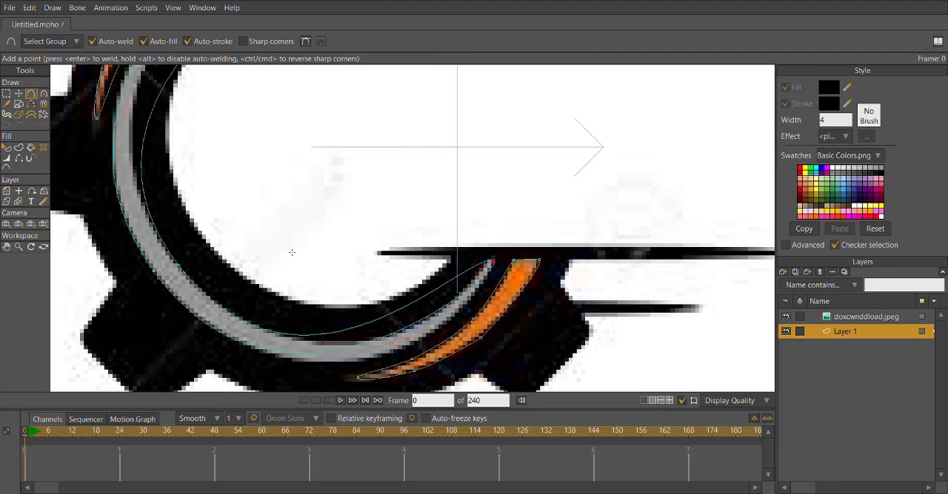
drag(395, 339, 419, 347)
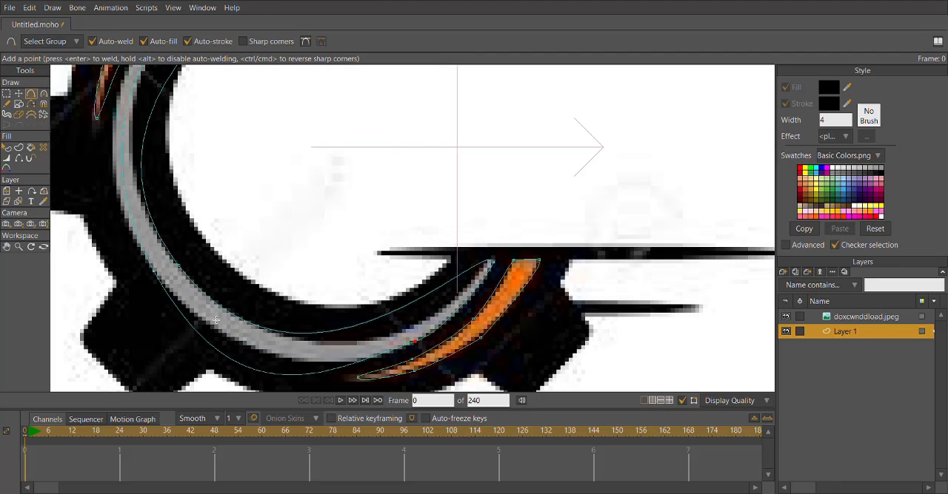
Refit the gray outline's lower outer curve with its handles and sharpen the lower-right tip.
click(43, 94)
scroll(244, 195, down, 2)
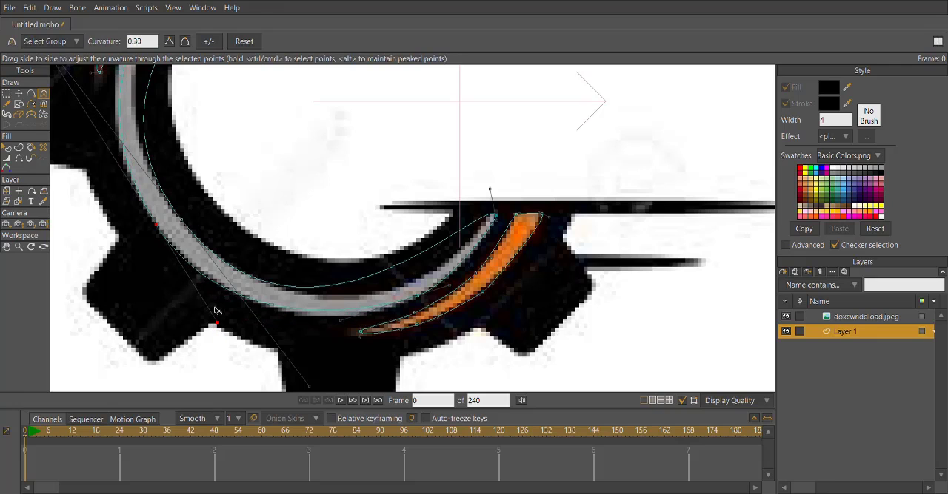
key(a)
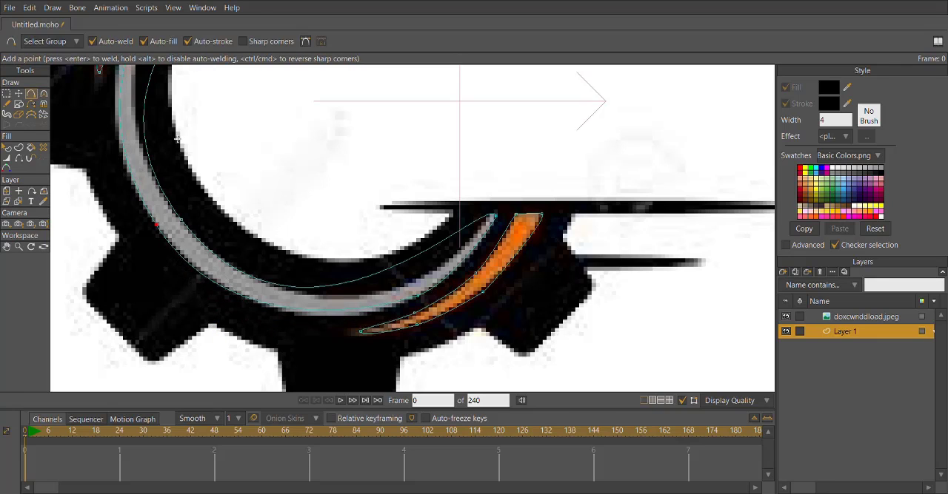
click(44, 96)
drag(484, 192, 484, 205)
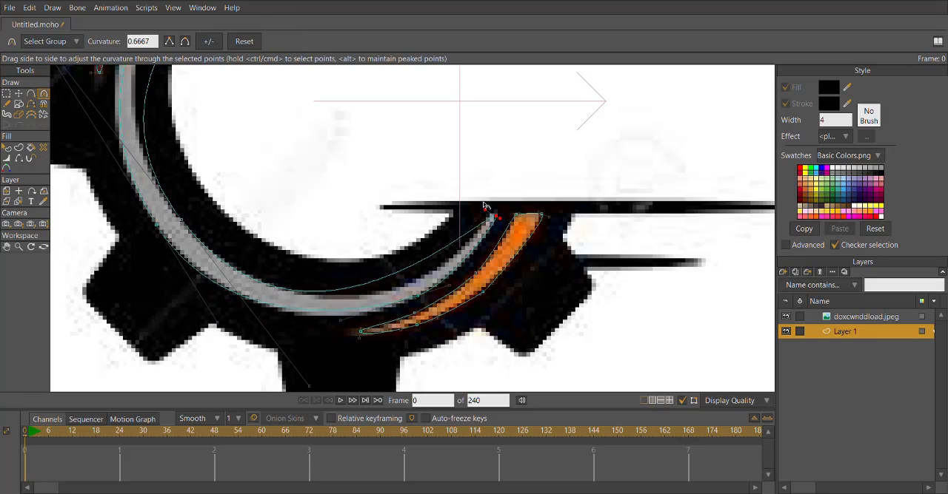
Add points along the gray outline's lower inner edge and shorten the adjacent curve handle to follow the arc.
click(32, 94)
scroll(358, 237, up, 3)
drag(415, 309, 448, 316)
drag(318, 352, 311, 329)
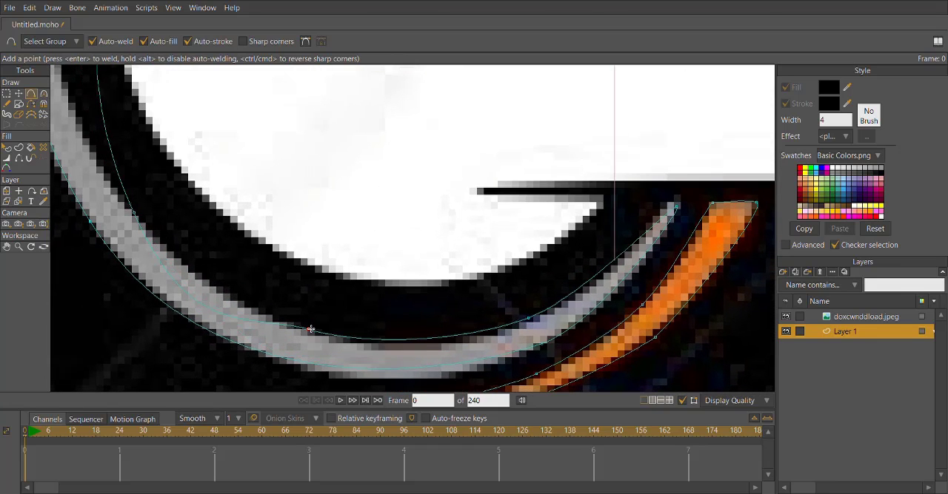
key(c)
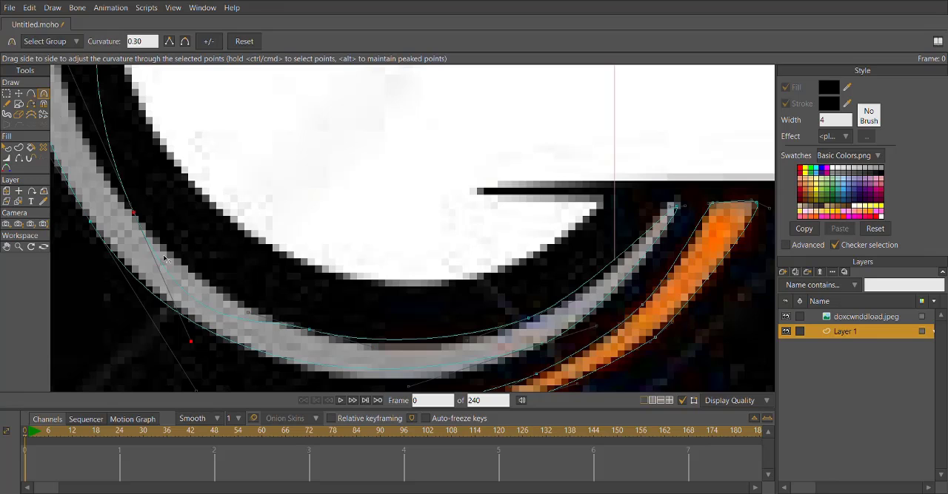
drag(191, 342, 174, 268)
drag(391, 160, 281, 201)
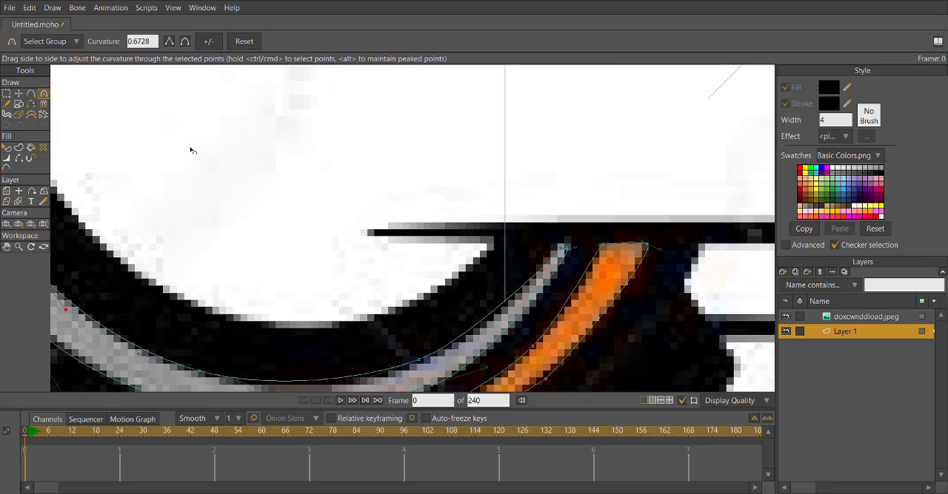
Reposition the gray outline's lower-right tip and add a point on each edge just below it.
key(t)
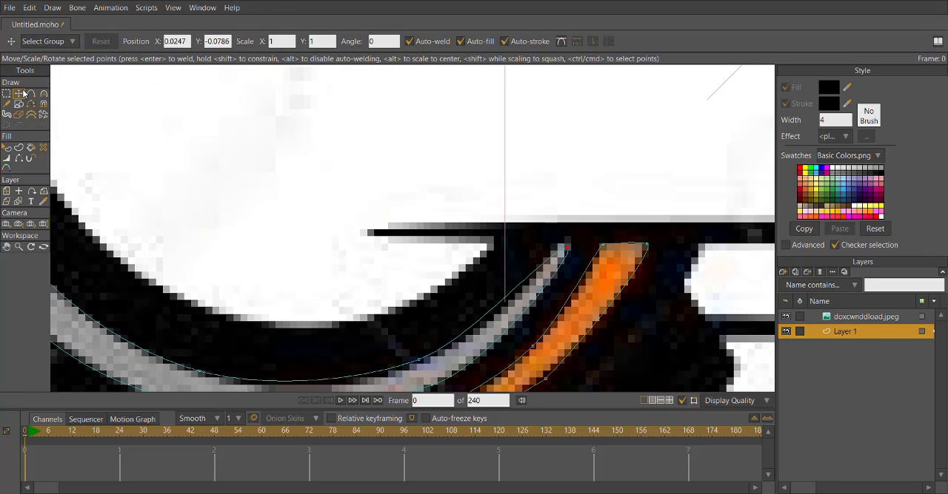
click(548, 246)
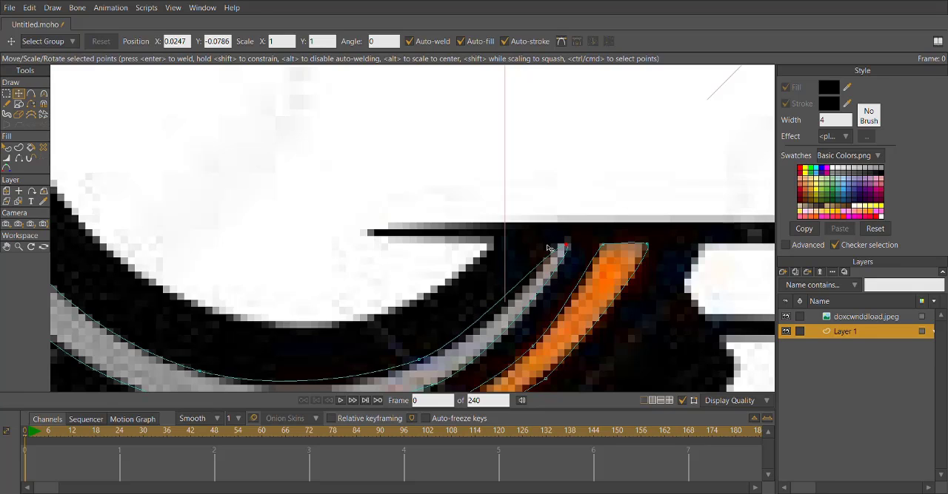
key(a)
click(537, 299)
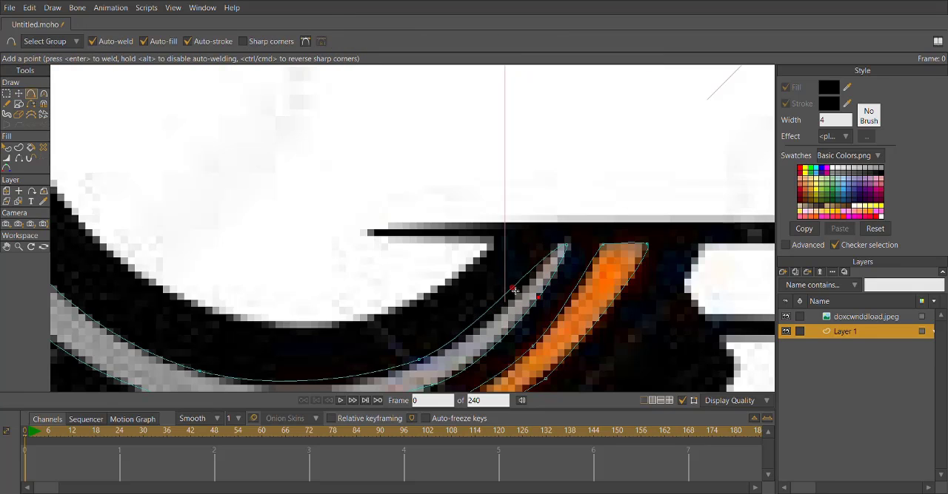
drag(514, 291, 520, 299)
key(t)
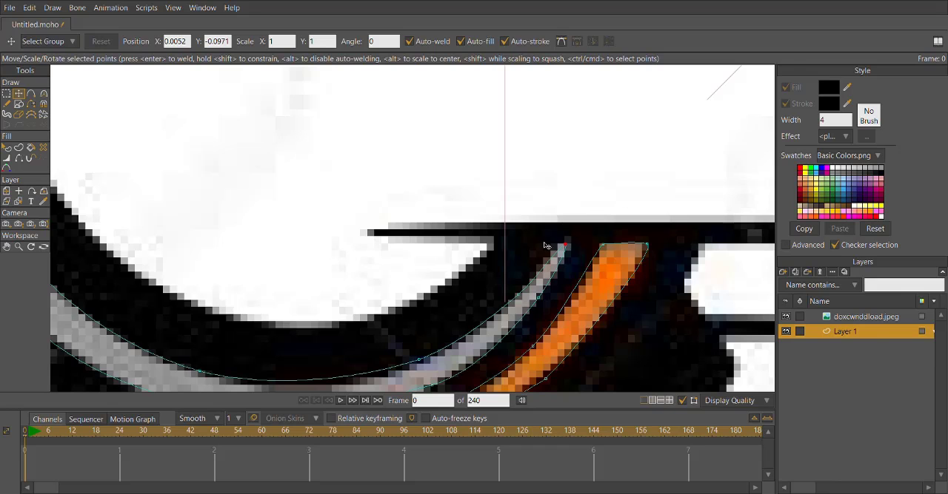
Sharpen the upper tip of the gray outline by reducing the curvature at its end point.
scroll(544, 245, down, 6)
drag(434, 175, 442, 252)
scroll(400, 159, up, 4)
drag(399, 159, 349, 302)
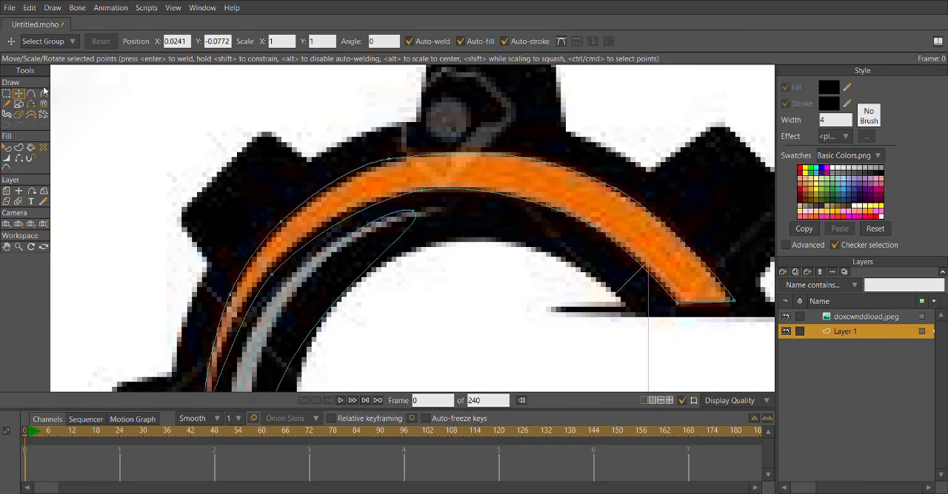
click(44, 92)
scroll(313, 186, up, 2)
drag(458, 287, 463, 242)
drag(444, 180, 452, 203)
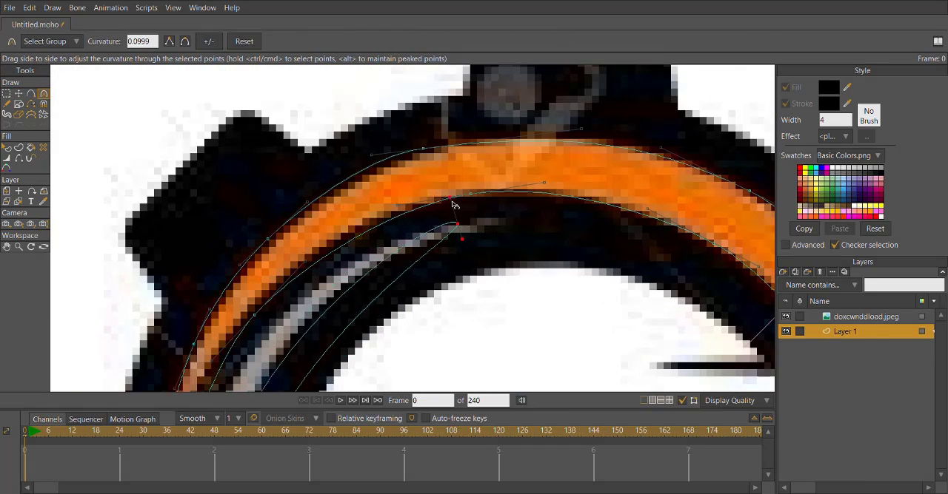
Add points on the upper-left edges of the gray outline and place them along the gray arc's borders.
key(t)
scroll(460, 215, down, 3)
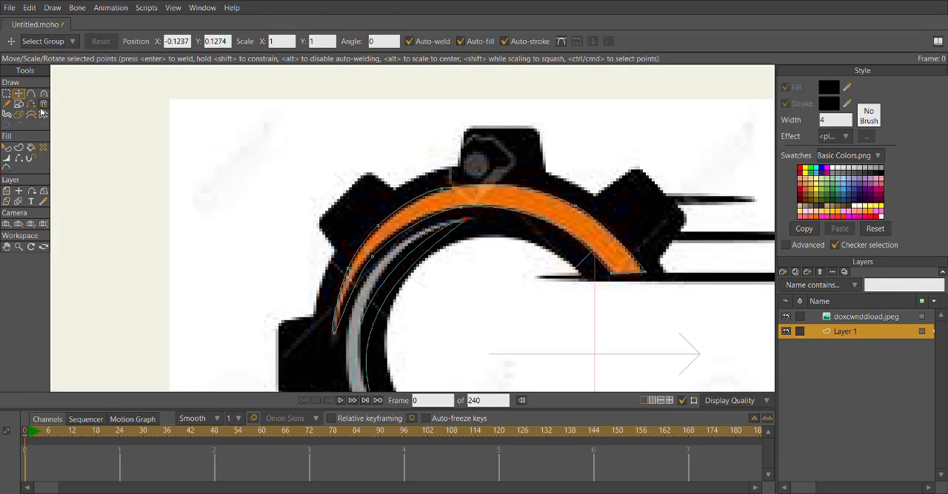
click(31, 93)
scroll(370, 285, up, 2)
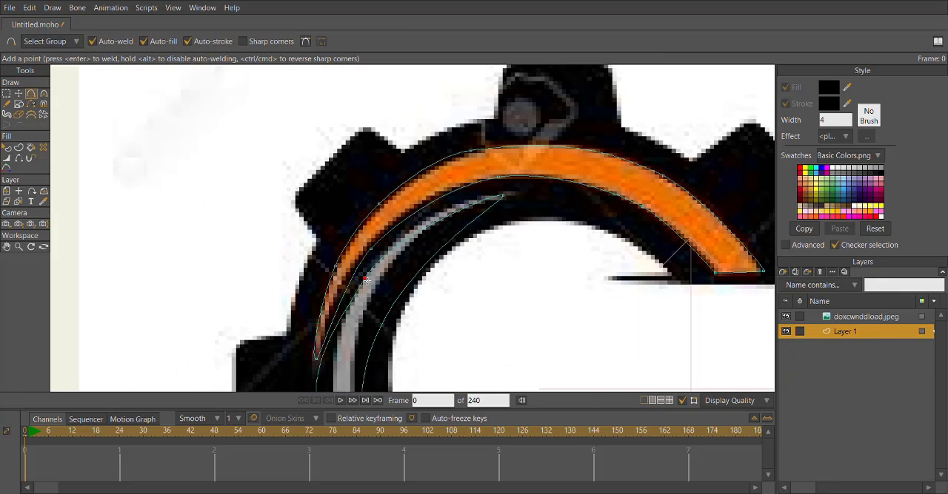
drag(365, 281, 398, 245)
drag(415, 289, 397, 275)
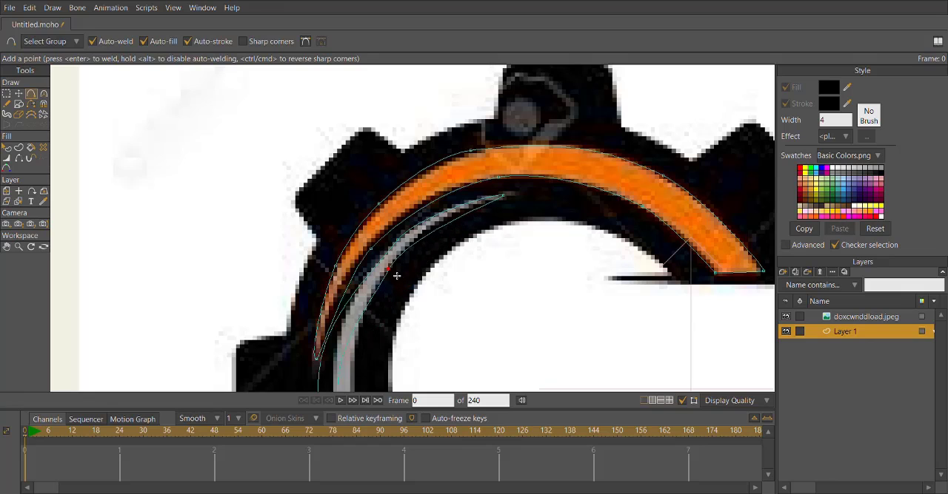
Add a point on the gray outline's left inner edge and adjust its curve handles to follow the arc.
drag(349, 384, 363, 288)
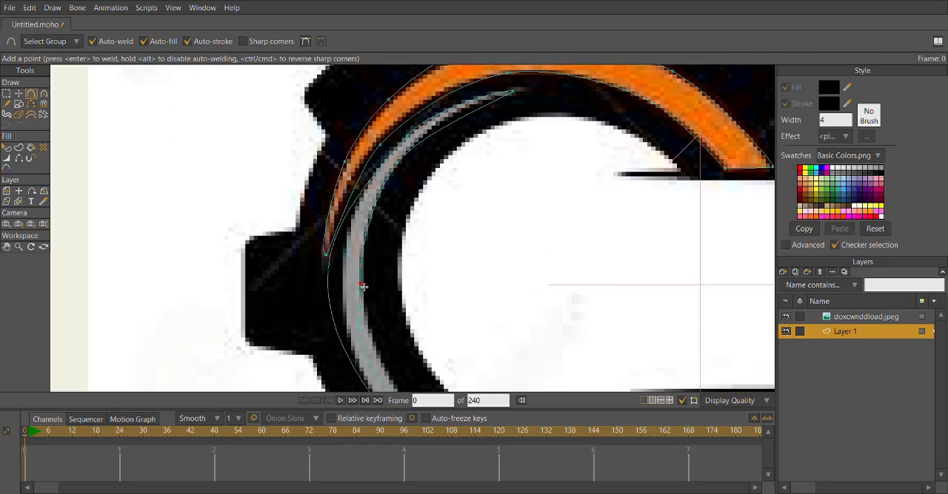
key(ctrl+z)
click(43, 94)
mouse_move(368, 226)
mouse_down()
mouse_move(385, 228)
mouse_move(370, 233)
mouse_up()
click(31, 94)
drag(357, 332, 334, 251)
drag(334, 251, 336, 215)
click(43, 94)
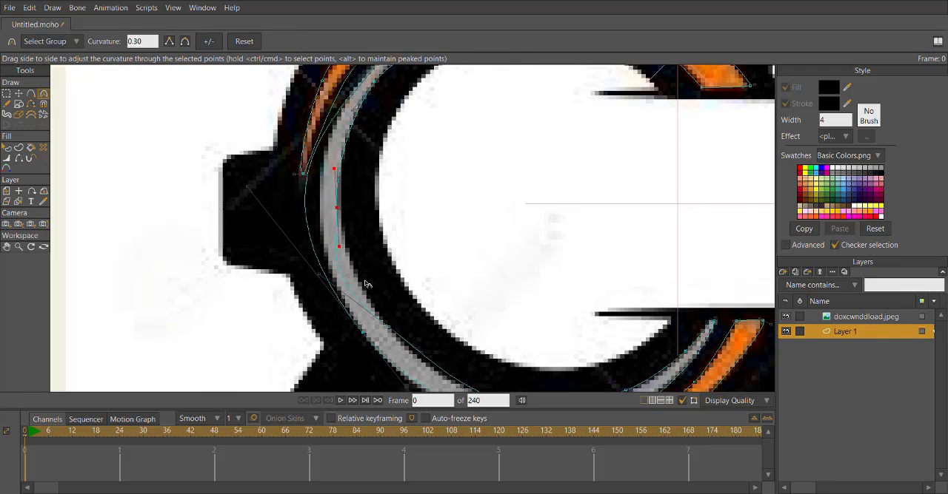
drag(338, 287, 368, 297)
drag(344, 202, 348, 290)
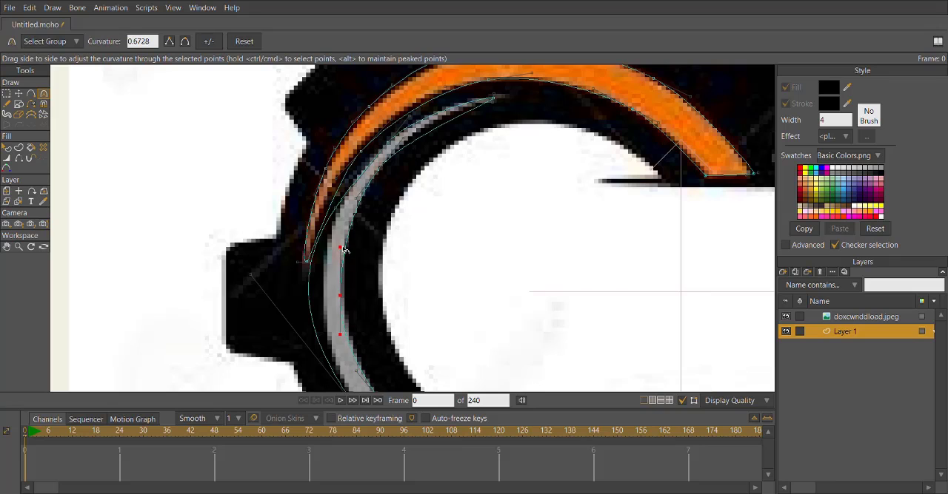
Adjust the curve handles along the gray outline's left outer edge to match the arc's border.
drag(362, 191, 335, 304)
drag(379, 254, 376, 251)
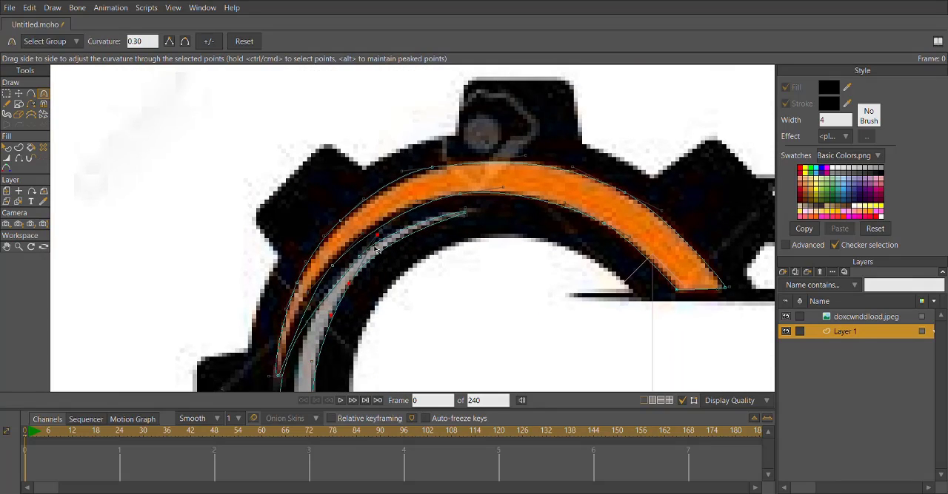
drag(348, 349, 405, 239)
mouse_move(304, 291)
mouse_down()
mouse_move(304, 261)
mouse_move(314, 281)
mouse_up()
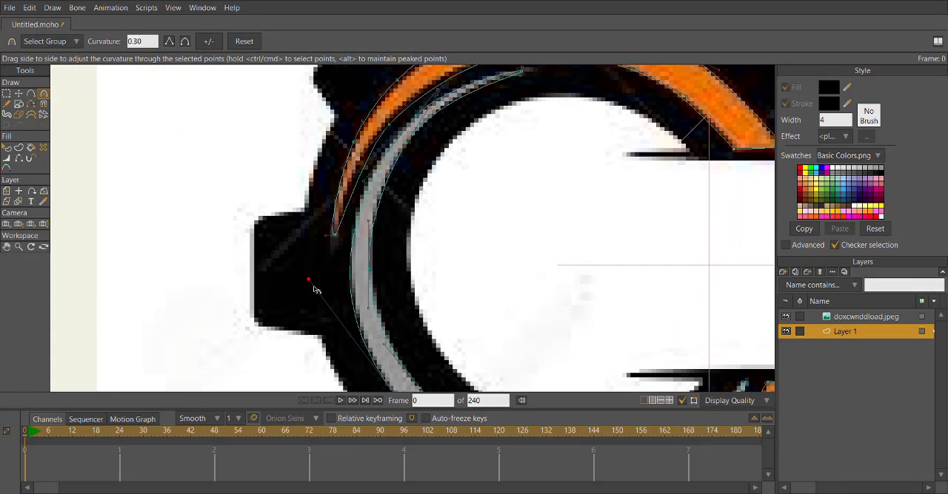
scroll(354, 299, down, 5)
scroll(400, 381, up, 5)
drag(407, 352, 392, 334)
scroll(354, 240, down, 4)
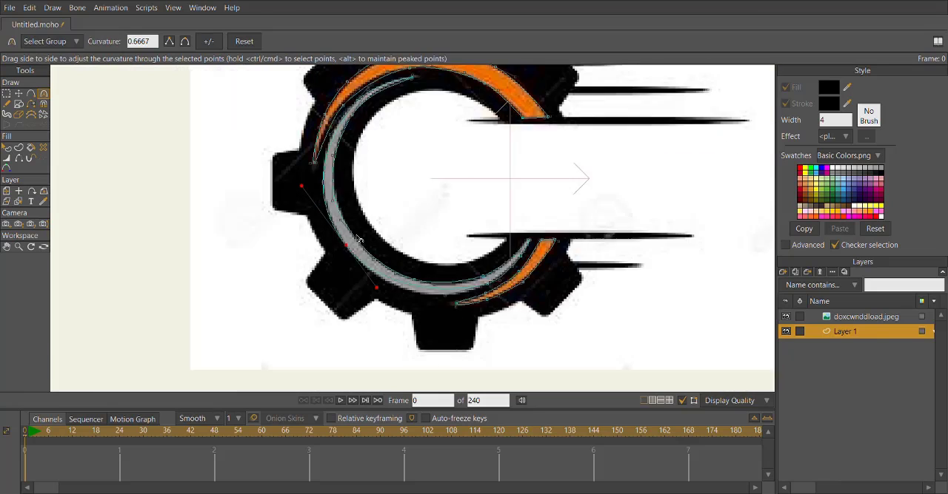
Fine-tune the upper curve handle of the gray outline's upper-left outer point.
drag(351, 191, 331, 290)
scroll(331, 290, up, 1)
scroll(331, 291, up, 5)
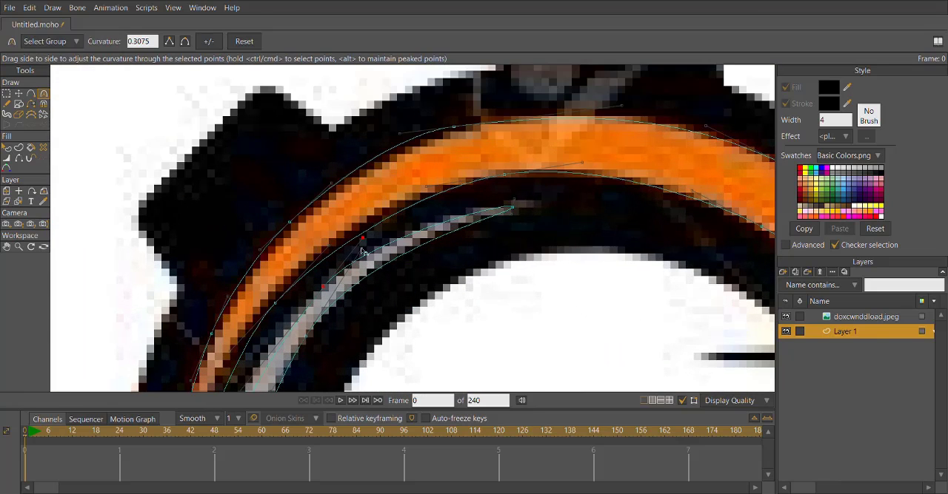
drag(362, 251, 362, 255)
scroll(375, 255, down, 6)
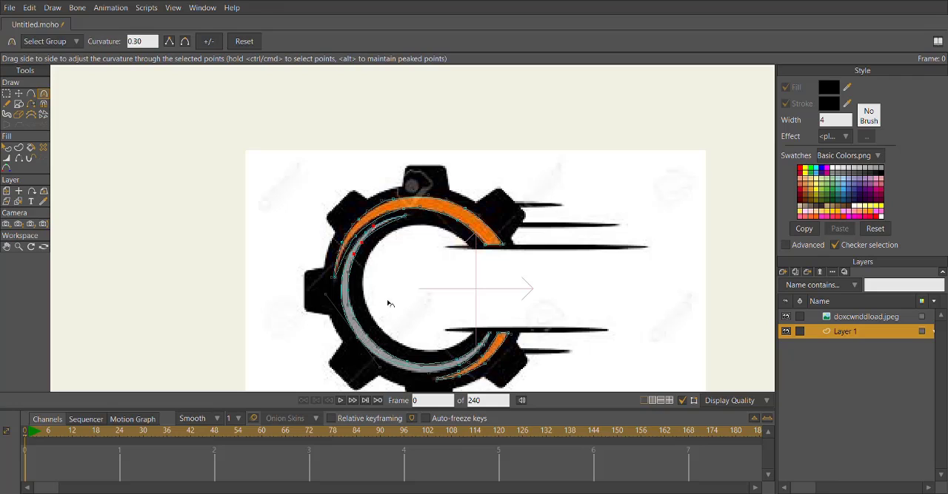
Create a new vector layer below Layer 1 and draw an oval over the gear's upper-right tooth on it.
click(830, 309)
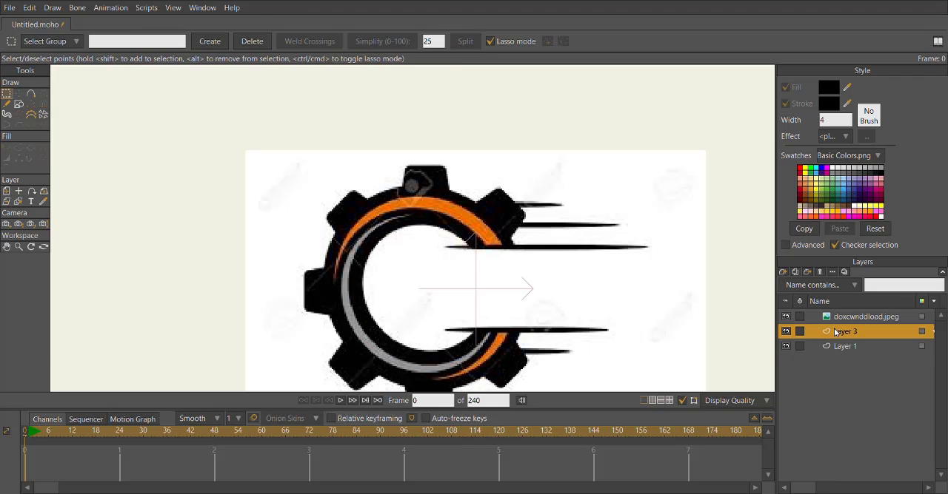
drag(835, 331, 832, 353)
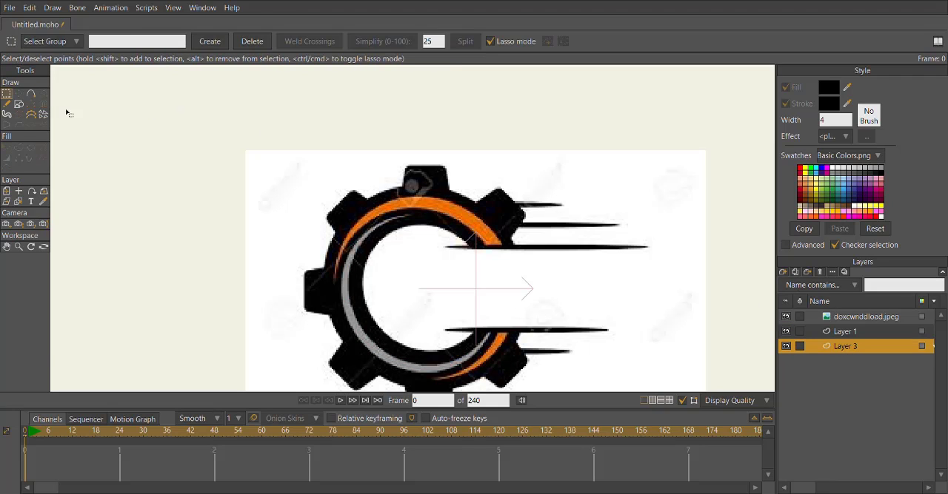
click(19, 103)
drag(506, 294, 509, 242)
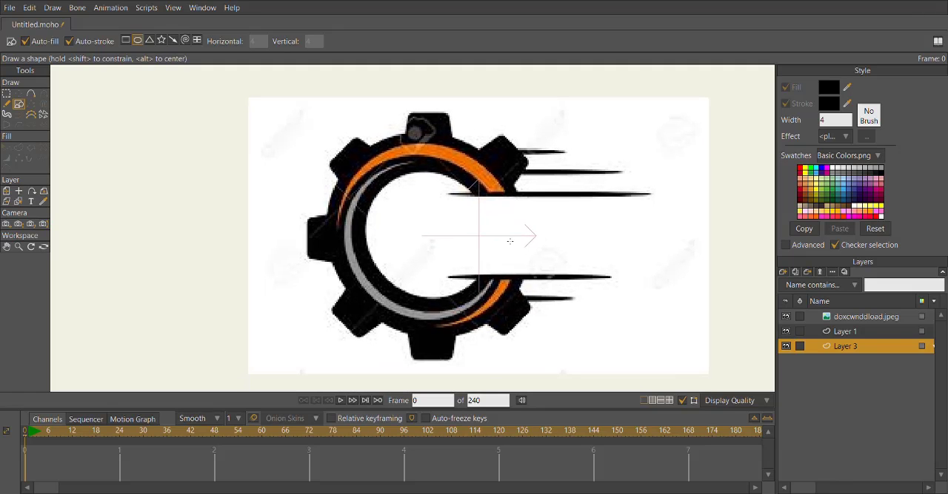
Move the new oval's points onto the upper-right tooth and stretch one across to the gear's left tooth.
key(t)
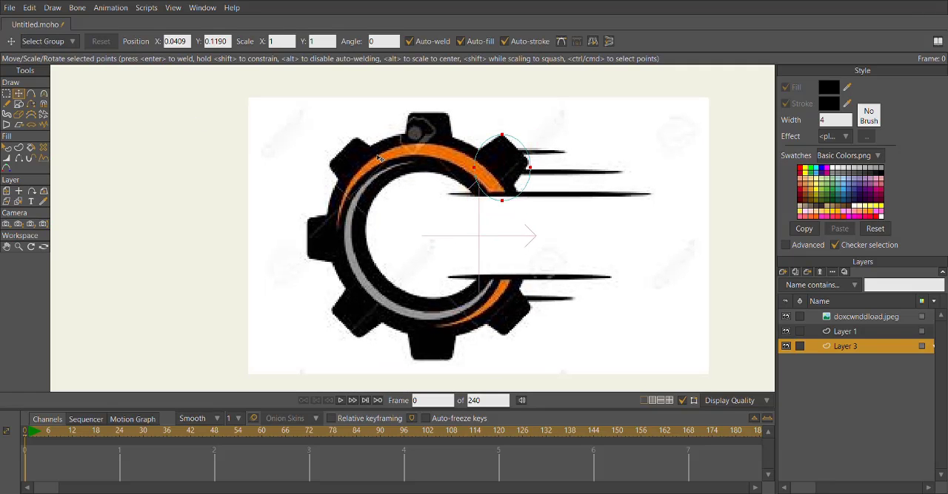
scroll(525, 211, up, 2)
mouse_move(531, 180)
mouse_down()
mouse_move(556, 220)
mouse_move(543, 188)
mouse_up()
drag(457, 161, 286, 194)
drag(286, 194, 267, 342)
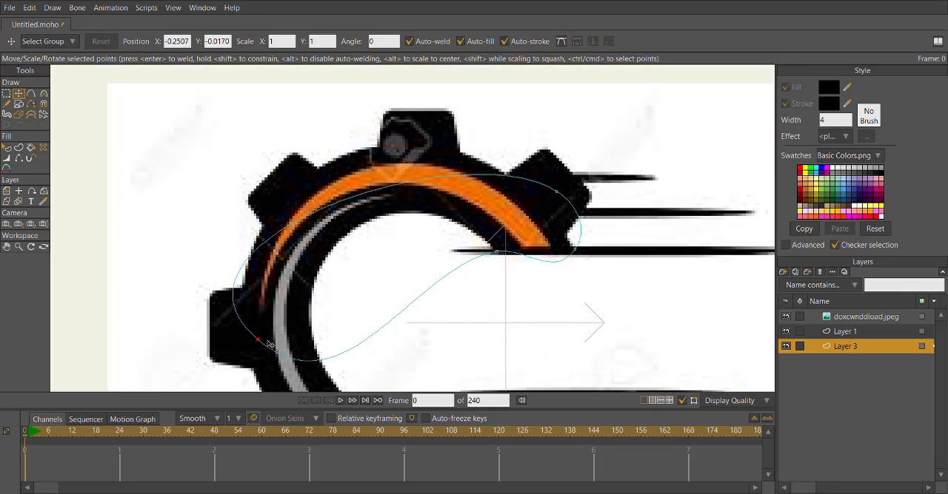
Add a point at the base of the upper-right tooth and move the neighbouring point to the tooth's outer corner.
drag(520, 216, 415, 197)
click(31, 94)
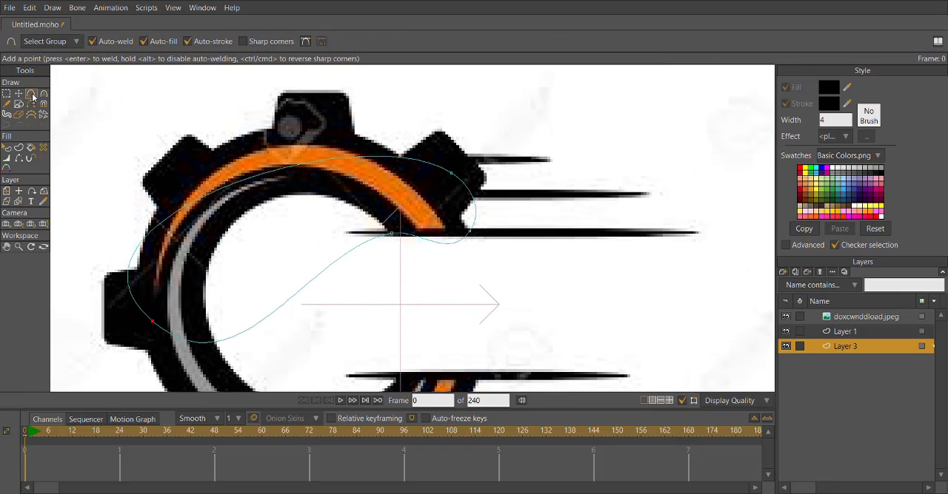
scroll(484, 222, up, 2)
drag(472, 223, 452, 218)
click(18, 94)
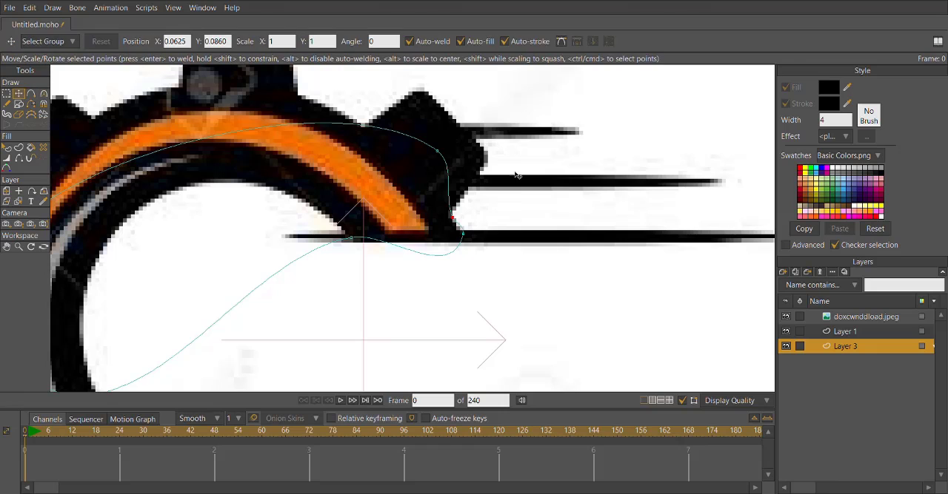
drag(445, 153, 469, 224)
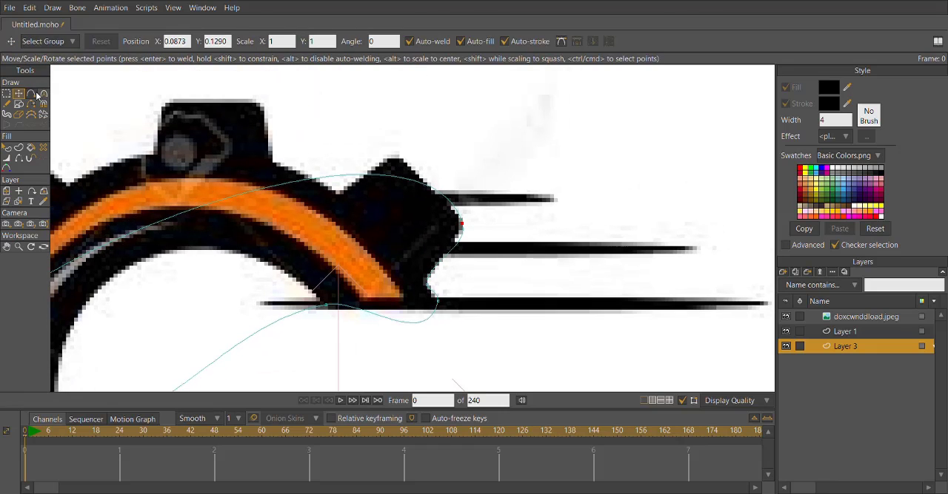
Add outline points around the top tooth, its neighbouring valleys and the upper-left tooth's upper corner.
key(a)
drag(378, 176, 343, 194)
drag(279, 222, 273, 163)
scroll(273, 163, up, 1)
drag(273, 163, 356, 250)
drag(336, 235, 341, 179)
drag(342, 179, 498, 211)
scroll(498, 210, down, 1)
drag(411, 203, 417, 166)
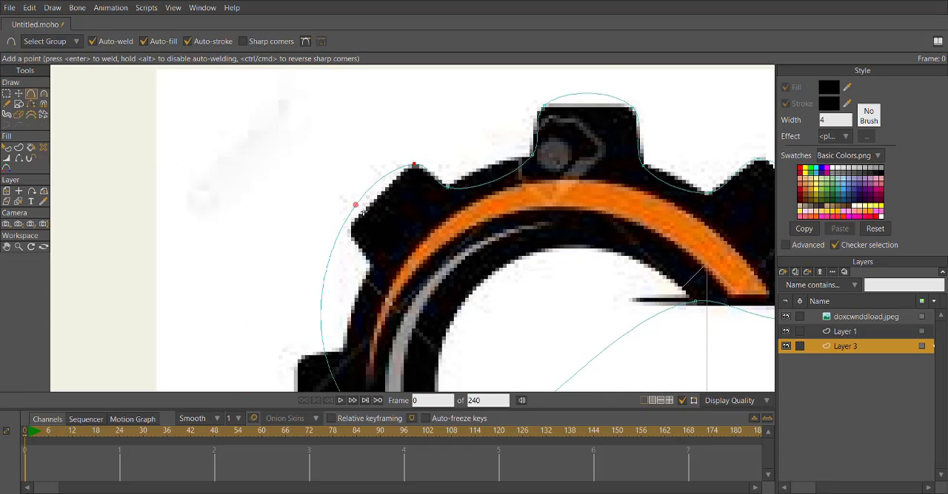
Add outline points at the upper-left tooth's outer corner and base, then around the left tooth's upper side.
drag(346, 226, 454, 194)
drag(438, 250, 386, 258)
drag(396, 273, 439, 176)
drag(449, 204, 432, 256)
scroll(444, 203, down, 2)
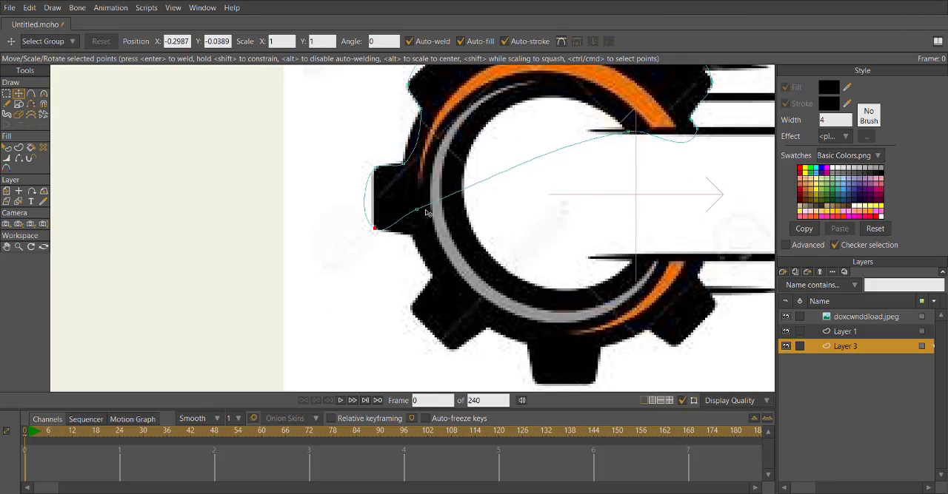
Stretch the free point across to the lower-right cut edge and nudge the left tooth's lower corner point into place.
drag(424, 213, 711, 267)
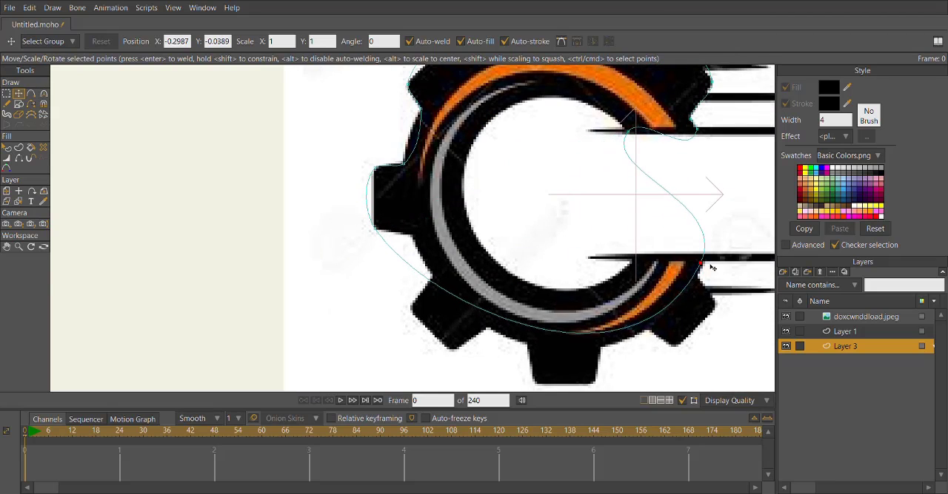
click(31, 94)
scroll(370, 227, up, 2)
click(340, 253)
scroll(242, 209, up, 2)
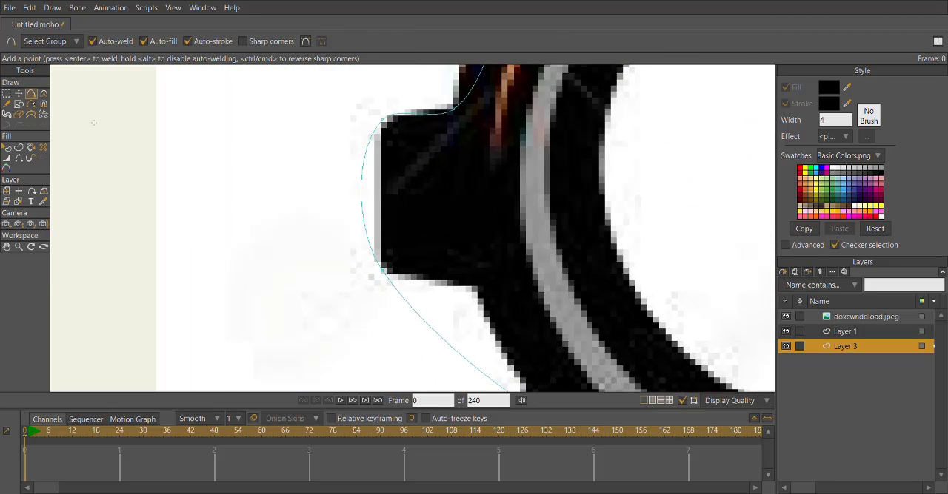
click(20, 96)
mouse_move(365, 270)
mouse_down()
mouse_move(356, 264)
mouse_move(365, 263)
mouse_up()
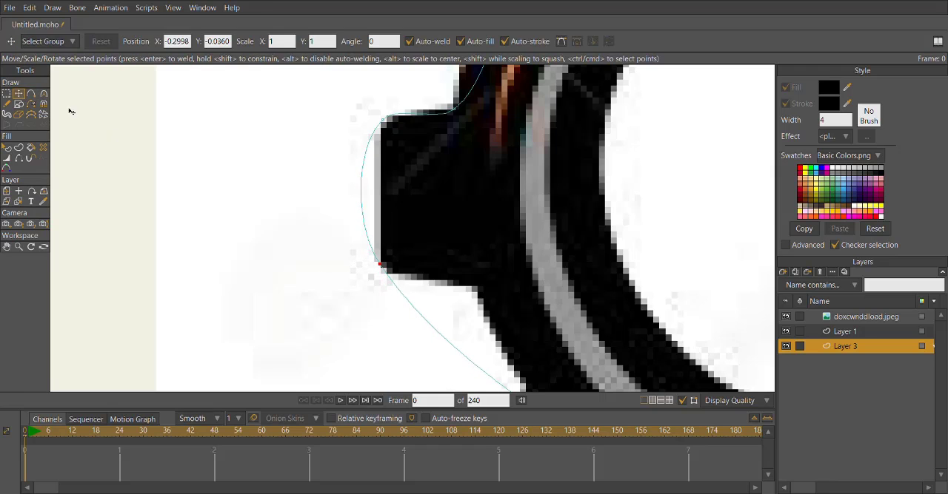
Add outline points at the left tooth's lower base and in the valley before the lower-left tooth.
click(31, 94)
scroll(314, 177, down, 2)
drag(459, 231, 433, 194)
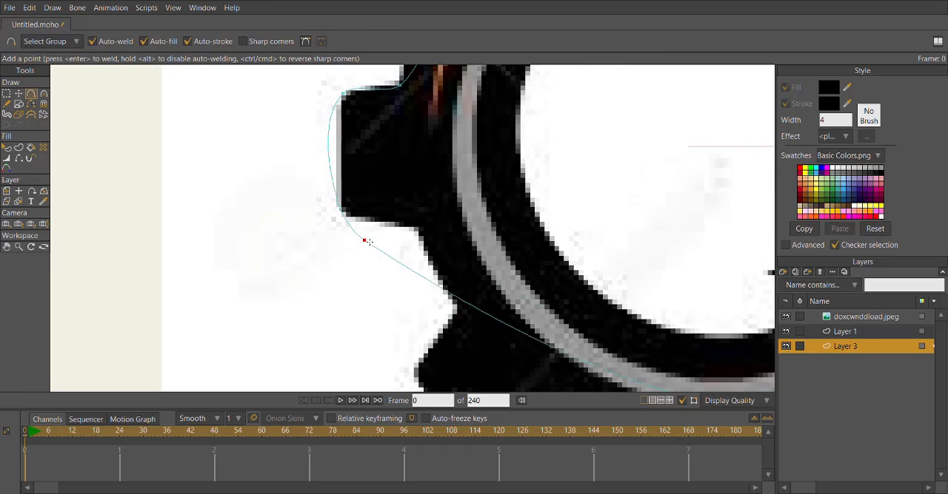
click(414, 228)
click(457, 311)
drag(459, 311, 512, 178)
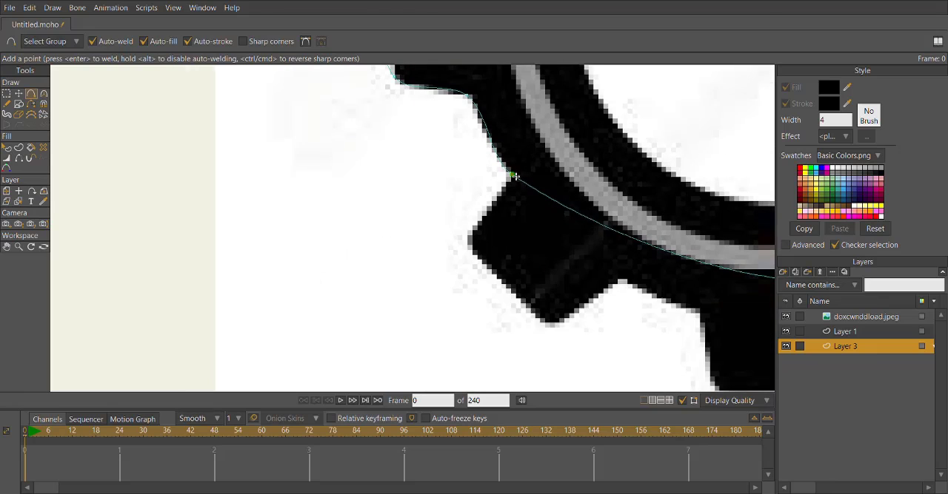
Add outline points at the lower-left tooth's two outer corners and in the valley after it.
click(469, 239)
click(481, 270)
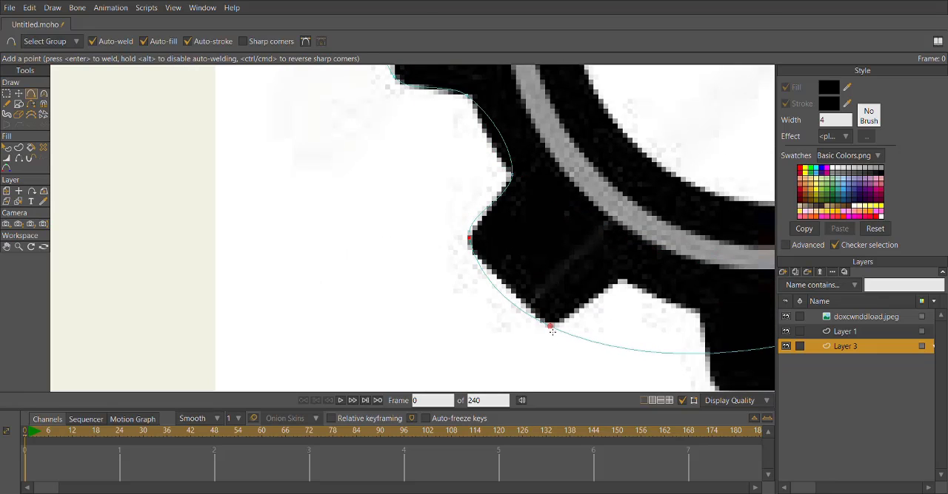
click(626, 284)
drag(689, 283, 602, 189)
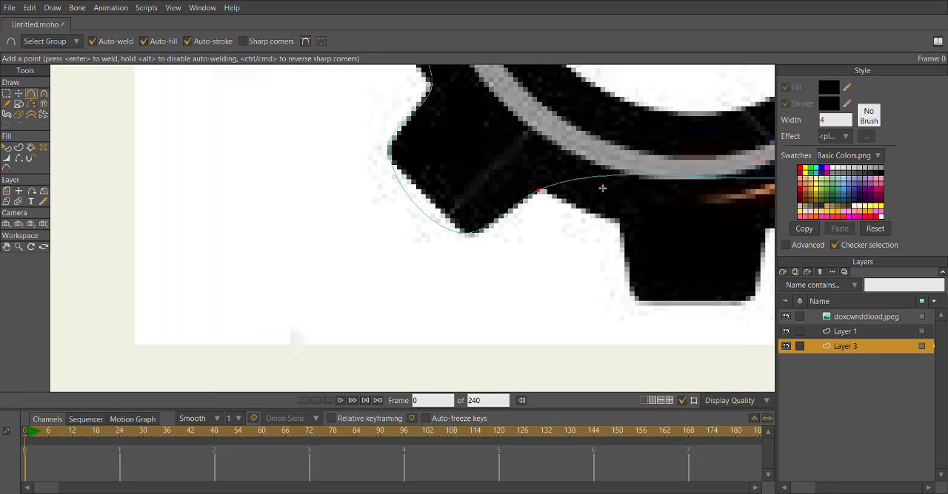
Add outline points at both bases and both outer corners of the bottom tooth.
click(618, 221)
drag(628, 234, 527, 174)
click(531, 244)
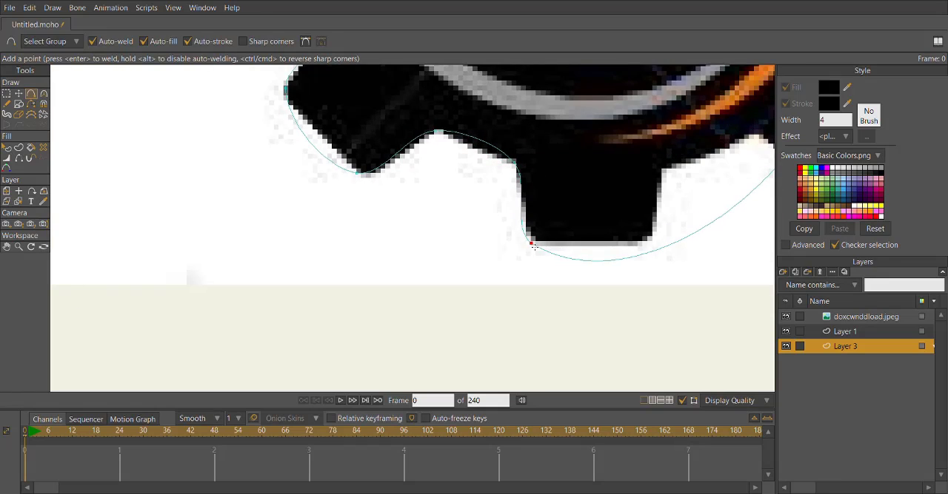
drag(666, 237, 533, 222)
click(527, 222)
click(526, 159)
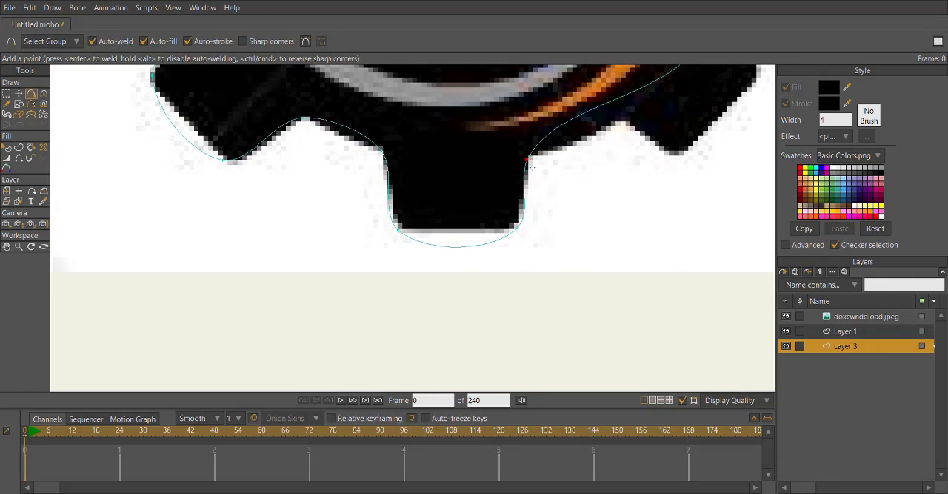
Add outline points in the valley after the bottom tooth and around the lower-right tooth's corners and base.
drag(563, 168, 494, 215)
click(517, 164)
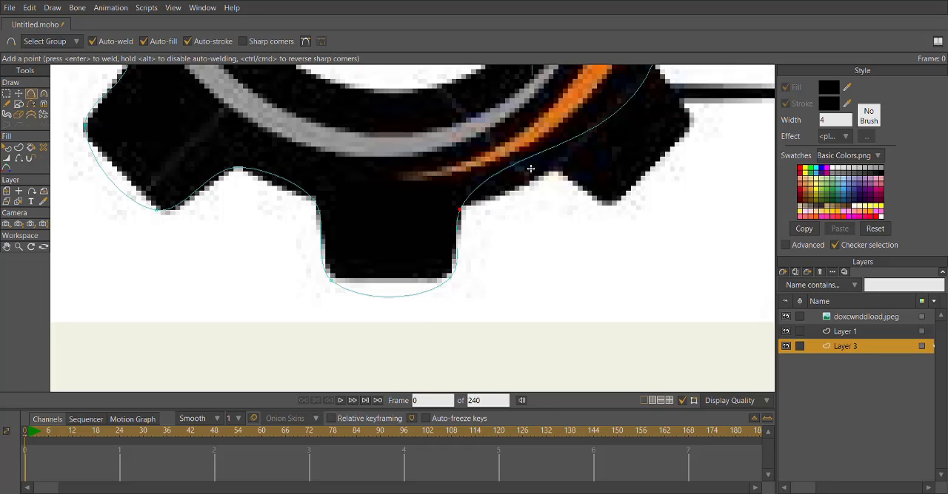
click(554, 172)
drag(571, 210, 463, 264)
click(498, 258)
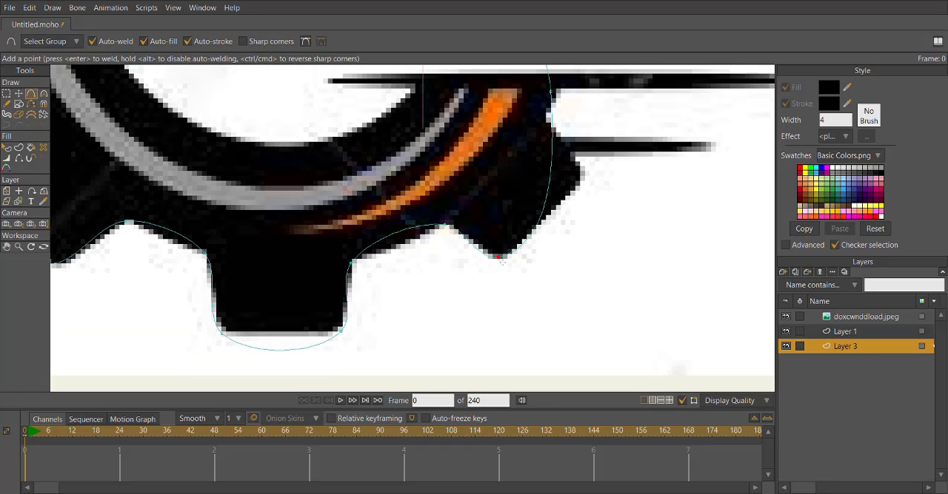
drag(544, 210, 466, 239)
drag(462, 209, 412, 230)
click(417, 205)
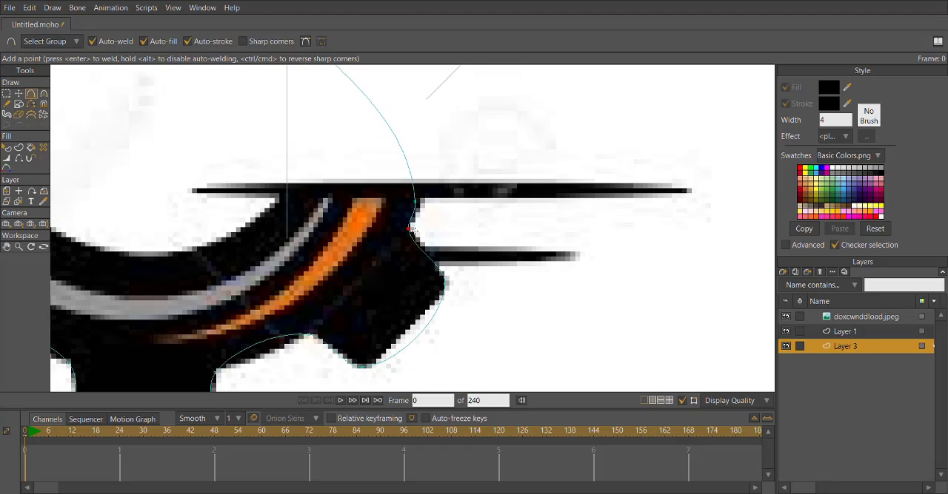
Move the outline's end point onto the outer corner of the gear's lower cut edge.
click(19, 95)
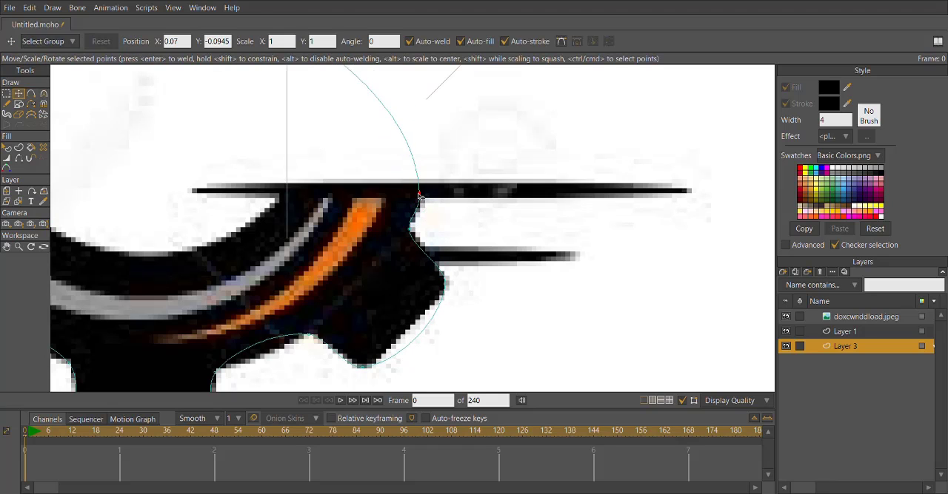
scroll(400, 183, down, 3)
scroll(409, 188, up, 3)
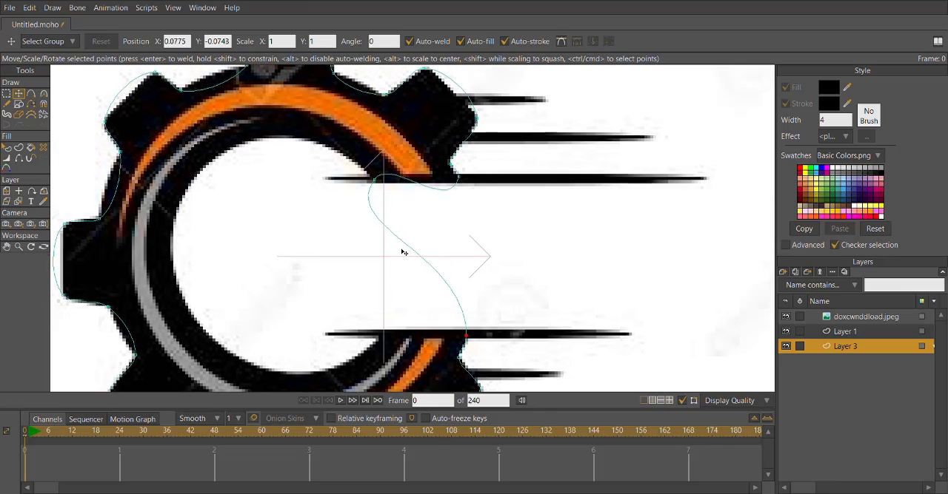
mouse_move(462, 334)
mouse_down()
mouse_move(407, 313)
mouse_move(451, 318)
mouse_move(459, 333)
mouse_up()
Shape the inner circle by adding points along its left and lower edge up to the lower cut edge.
drag(366, 273, 421, 307)
click(32, 95)
drag(427, 234, 230, 283)
drag(261, 312, 311, 265)
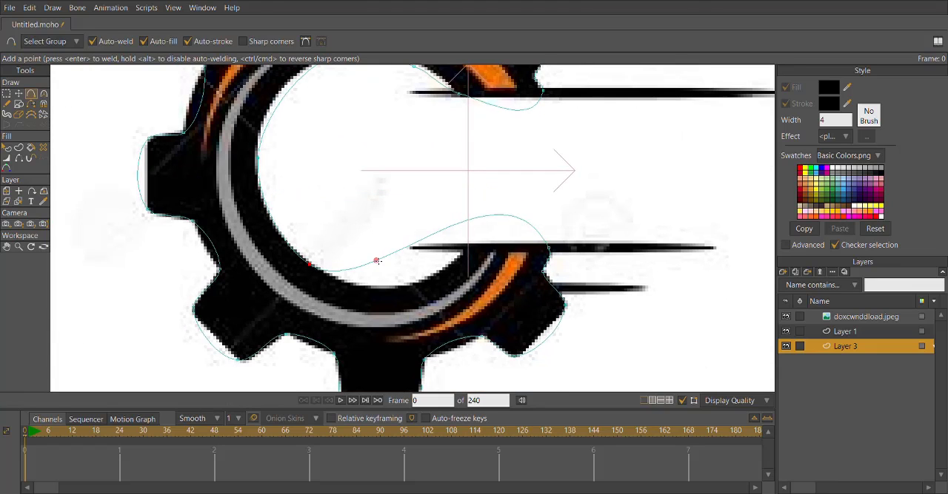
drag(377, 261, 392, 287)
click(473, 246)
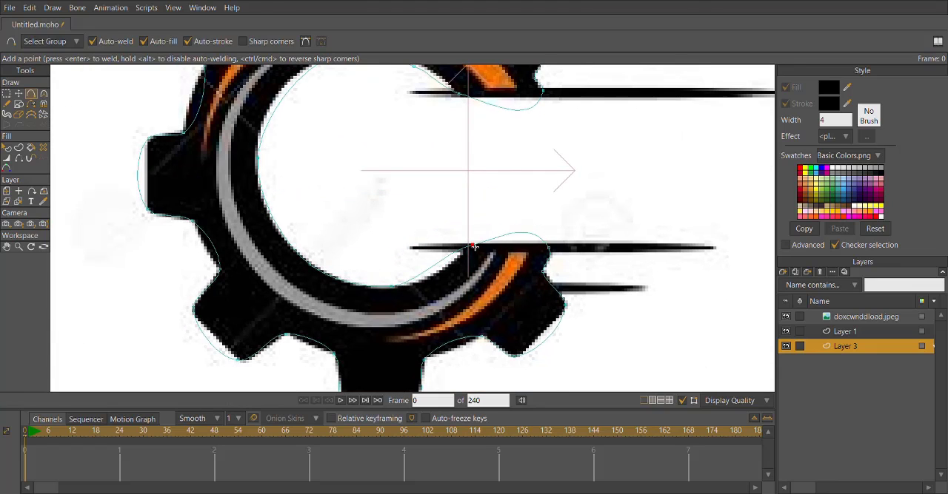
click(453, 261)
Adjust the curve handles near the lower cut edge to fit the inner circle and the gear's lower end.
click(45, 96)
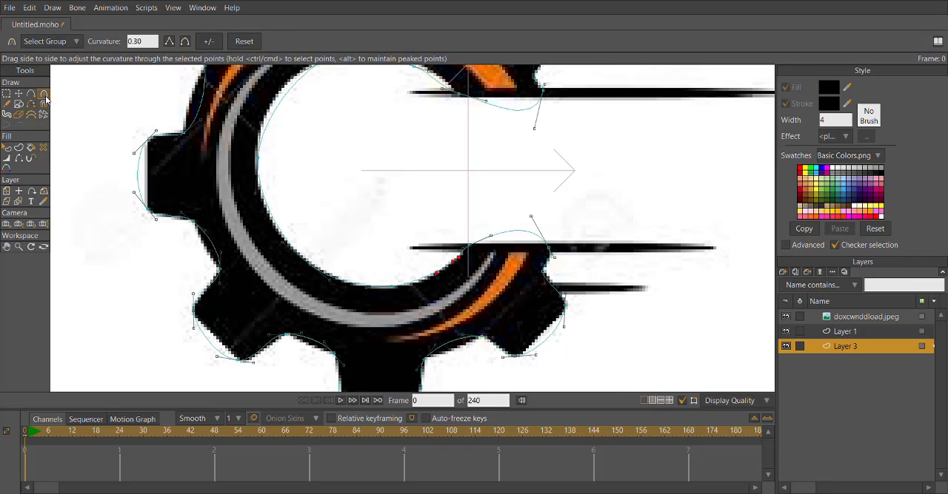
scroll(511, 225, up, 4)
drag(552, 206, 583, 263)
drag(460, 245, 442, 256)
drag(602, 290, 598, 285)
scroll(441, 275, down, 4)
scroll(351, 223, up, 4)
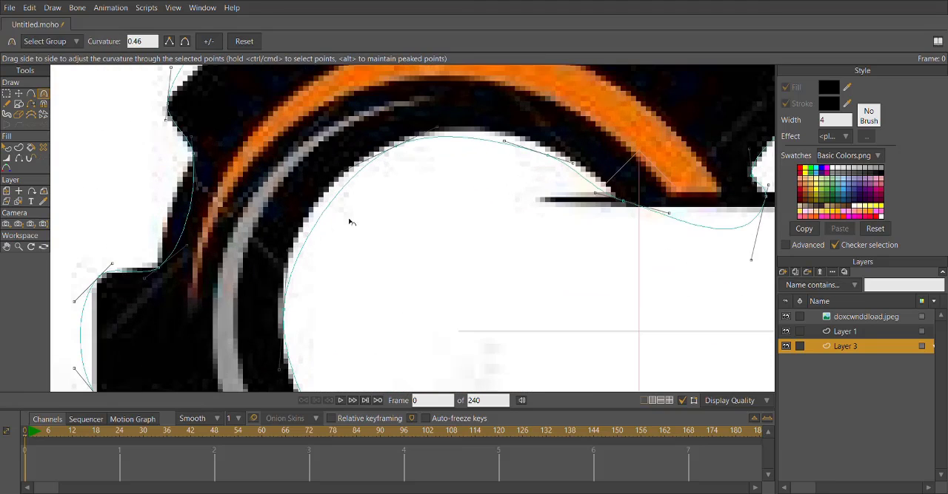
Add points along the inner circle's upper edge and move the upper cut edge's two corner points onto the reference.
click(31, 94)
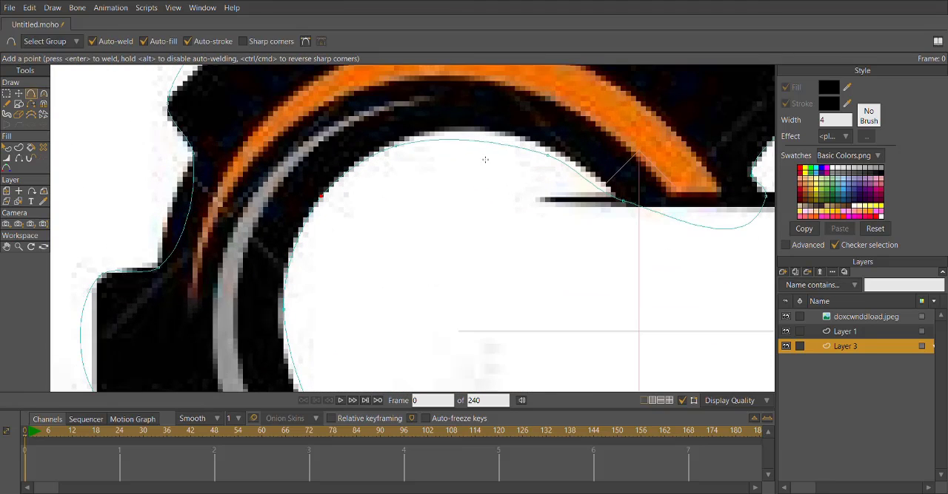
drag(491, 141, 488, 135)
click(18, 94)
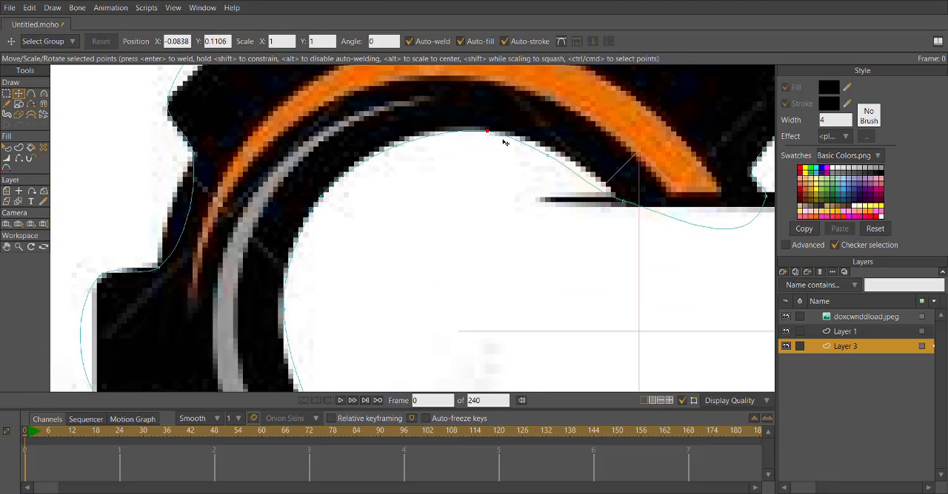
drag(546, 174, 554, 171)
mouse_move(613, 202)
mouse_down()
mouse_move(607, 214)
mouse_move(614, 207)
mouse_up()
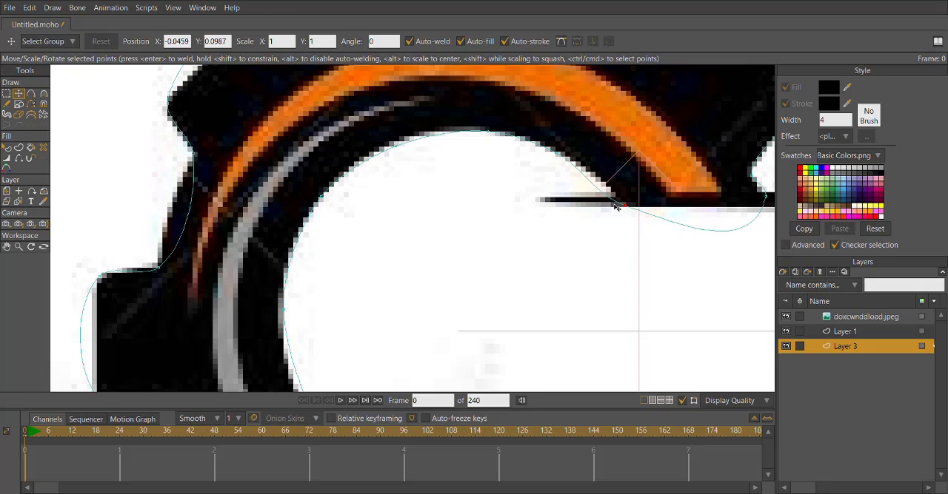
drag(725, 184, 624, 188)
drag(671, 206, 667, 211)
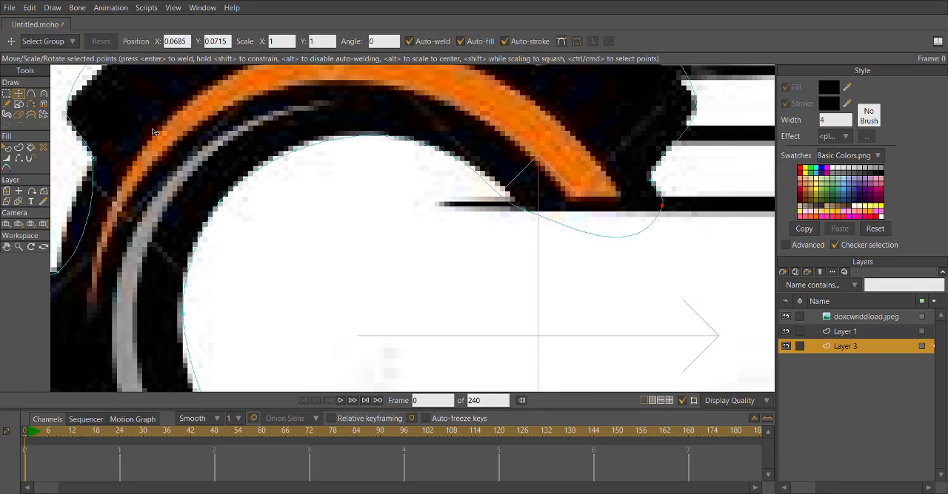
key(a)
drag(489, 189, 500, 191)
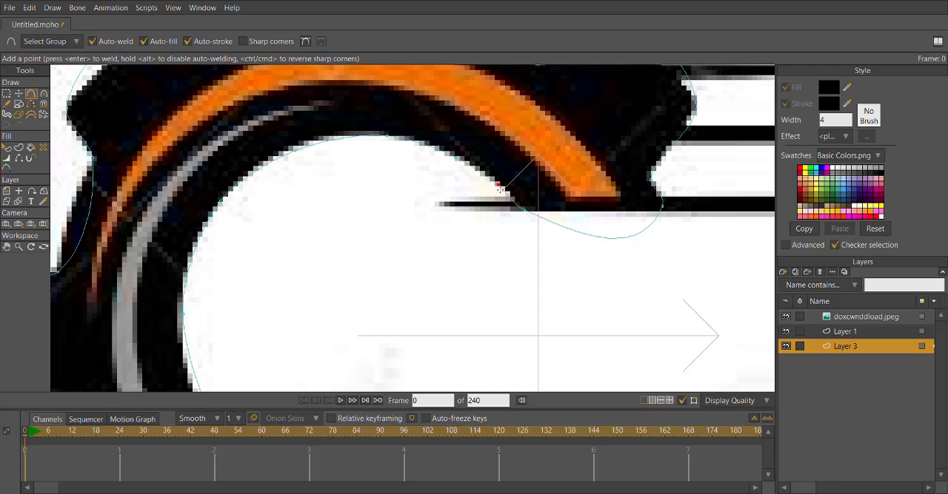
Flatten the upper cut edge by adjusting the curve handles of its inner and outer corner points.
click(44, 94)
drag(559, 221, 525, 229)
scroll(525, 231, up, 3)
drag(473, 208, 427, 217)
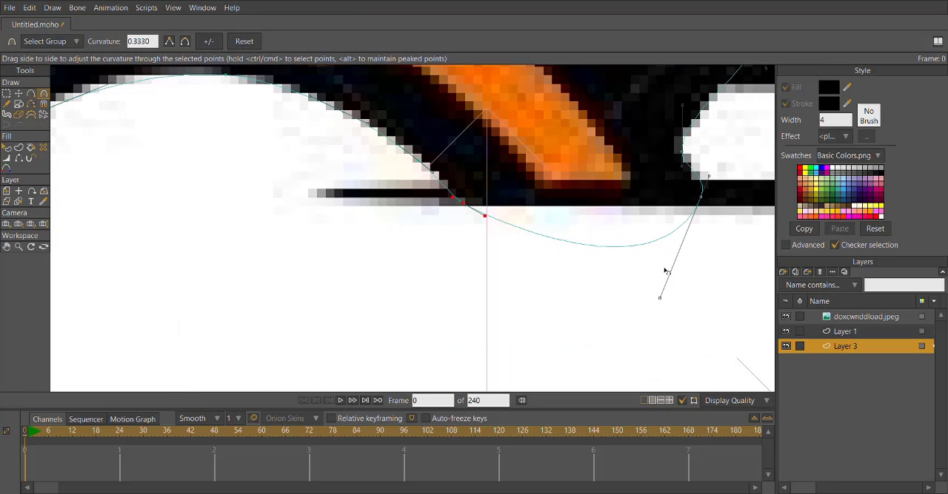
drag(659, 297, 684, 201)
drag(718, 190, 722, 185)
drag(485, 217, 482, 209)
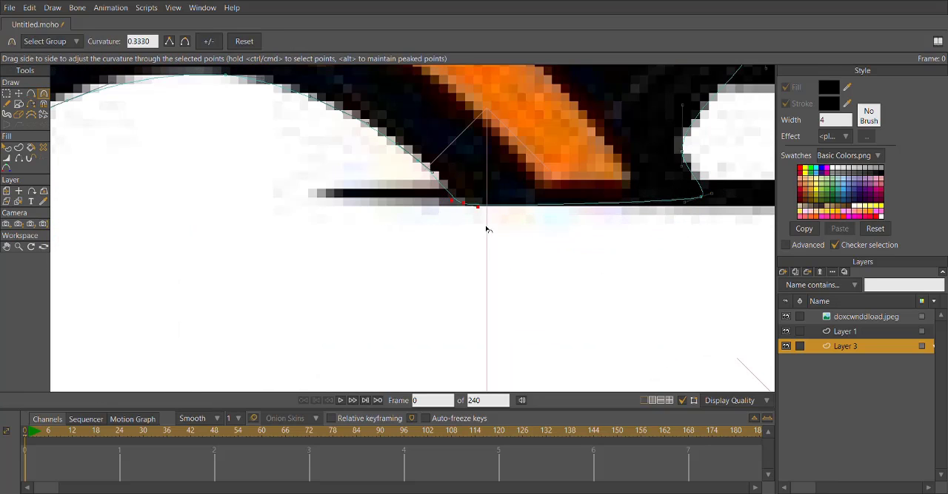
drag(684, 202, 677, 210)
Flatten the lower cut edge by adjusting the curve handles of its two corner points.
scroll(587, 326, down, 3)
drag(586, 326, 548, 159)
scroll(517, 350, up, 3)
drag(518, 350, 491, 221)
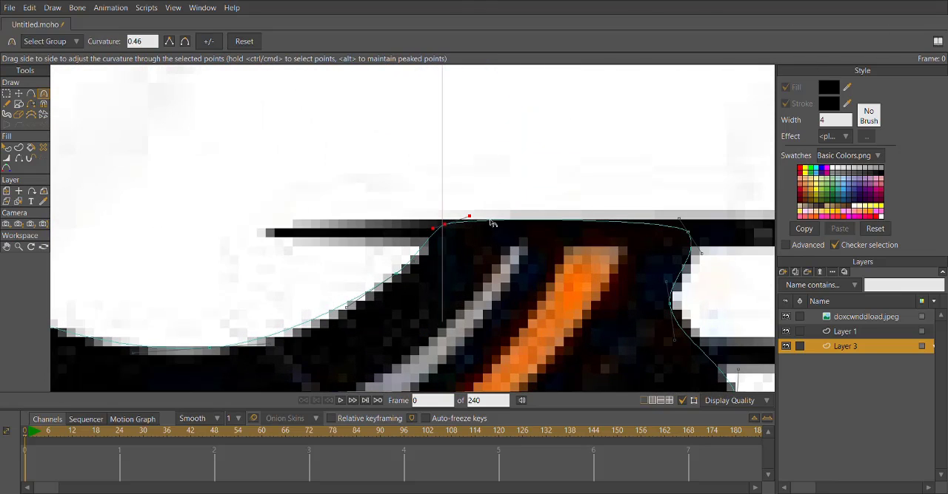
drag(437, 238, 443, 235)
drag(669, 209, 672, 213)
scroll(513, 241, down, 3)
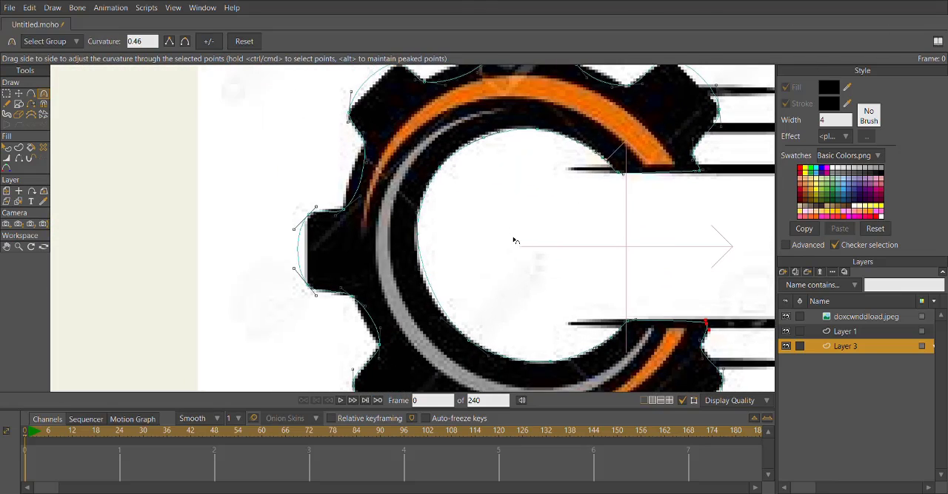
Adjust the curve handle of the inner circle's leftmost point to follow the gear's inner edge.
scroll(459, 232, up, 4)
drag(451, 245, 457, 136)
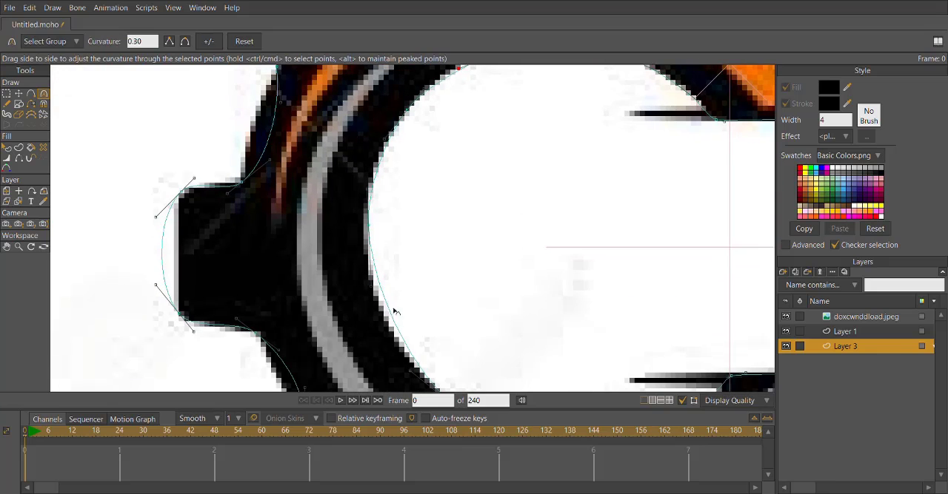
drag(393, 308, 390, 330)
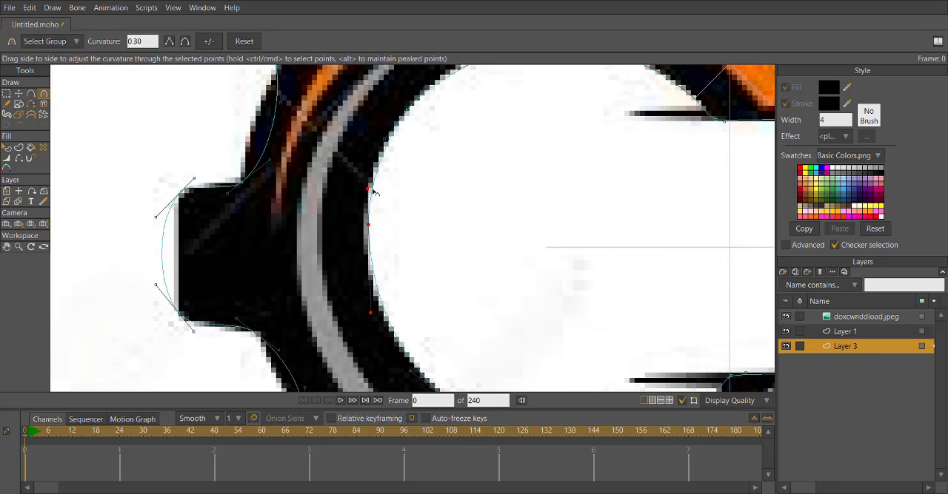
Flatten the bottom tooth's outer edge by adjusting the curve handles of its two corner points.
scroll(374, 192, down, 3)
scroll(406, 227, up, 4)
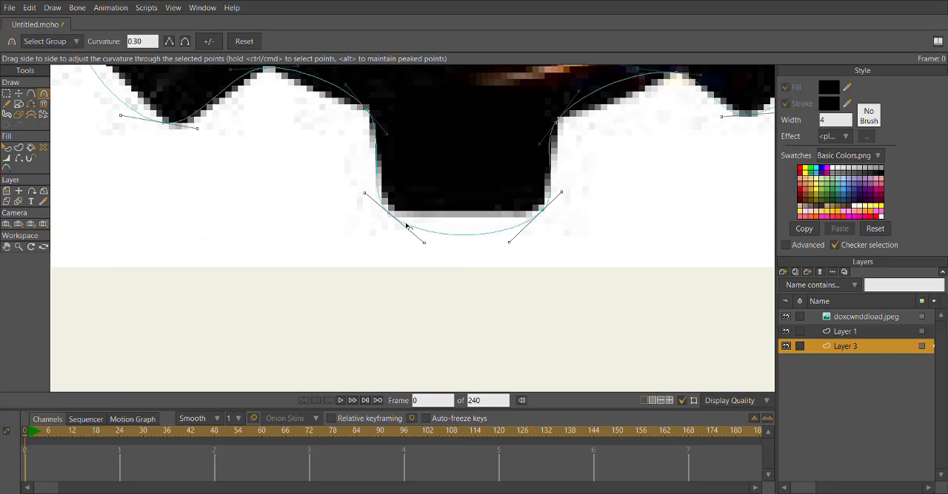
mouse_move(406, 227)
mouse_down()
mouse_move(294, 228)
mouse_move(402, 227)
mouse_move(399, 219)
mouse_up()
drag(510, 244, 522, 224)
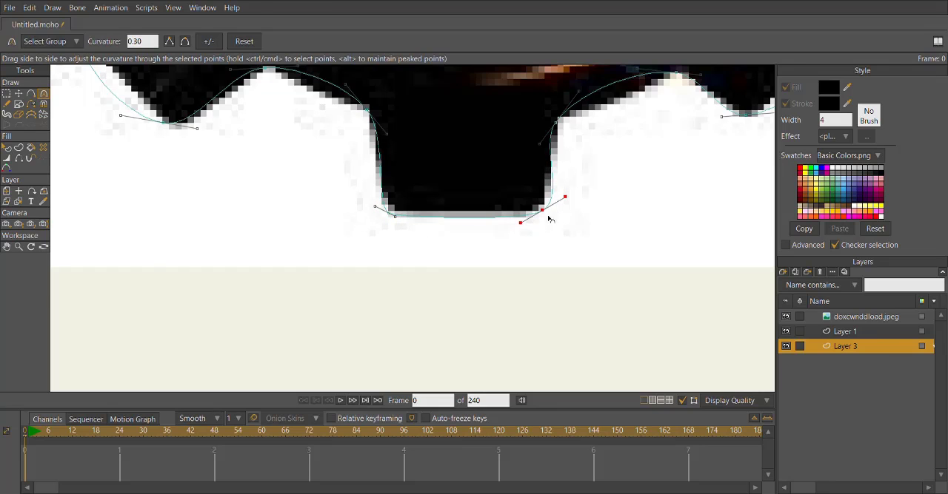
Adjust the curve handles in the valley beside the lower-left tooth and at the bottom tooth's left base.
drag(359, 213, 477, 337)
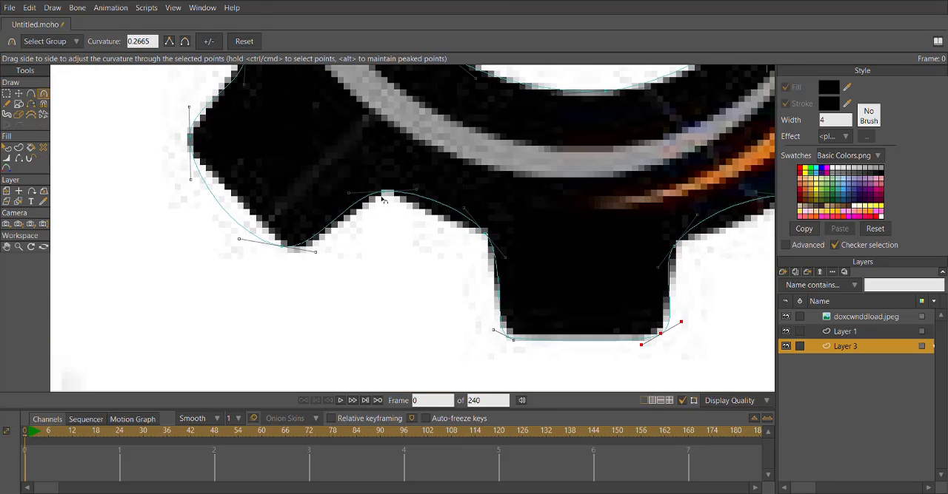
drag(381, 196, 326, 194)
drag(463, 209, 484, 233)
drag(512, 245, 495, 239)
Adjust the curve handles of the lower-left tooth's outer corners to straighten its edges.
drag(508, 267, 636, 310)
click(370, 286)
mouse_move(372, 290)
mouse_down()
mouse_move(383, 311)
mouse_move(421, 300)
mouse_move(434, 379)
mouse_move(359, 300)
mouse_up()
drag(387, 200, 381, 330)
mouse_move(424, 330)
mouse_down()
mouse_move(417, 338)
mouse_move(420, 323)
mouse_up()
Adjust the curve handles between the lower-left tooth and the left tooth's lower base to match the reference.
drag(382, 297, 403, 308)
drag(381, 239, 370, 245)
drag(336, 191, 342, 238)
click(19, 94)
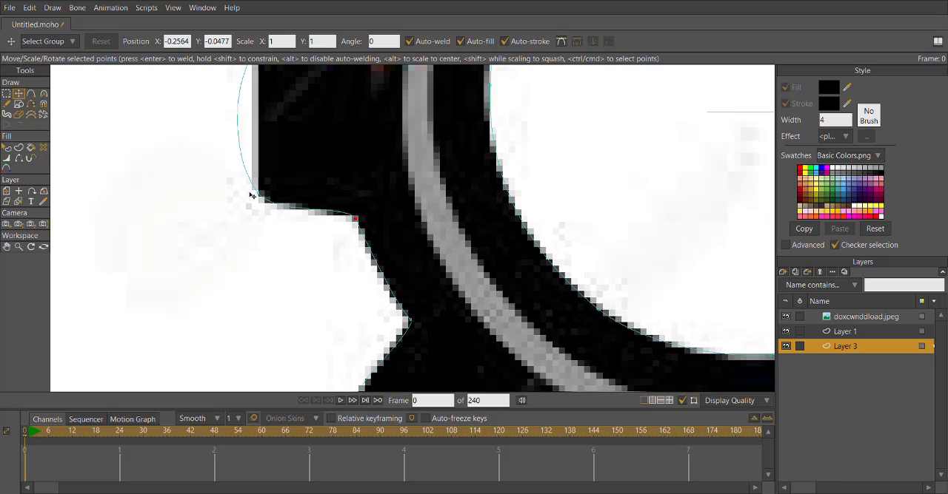
Adjust the curve handles of the left tooth's lower and upper outer corners to straighten its outer edge.
click(44, 95)
drag(233, 148, 255, 185)
drag(272, 217, 262, 202)
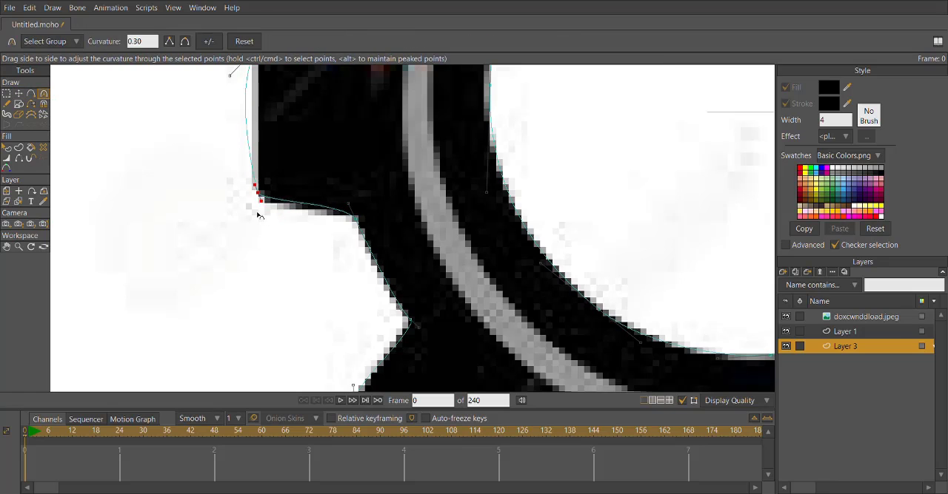
drag(264, 170, 322, 315)
drag(285, 225, 292, 221)
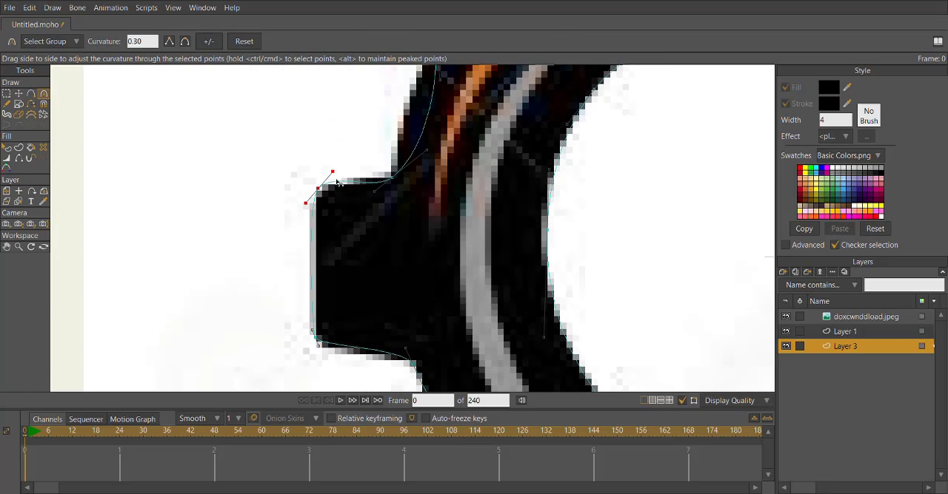
Adjust the curve handles in the valley between the left tooth and the upper-left tooth.
scroll(336, 180, down, 2)
drag(337, 180, 380, 271)
drag(404, 213, 388, 256)
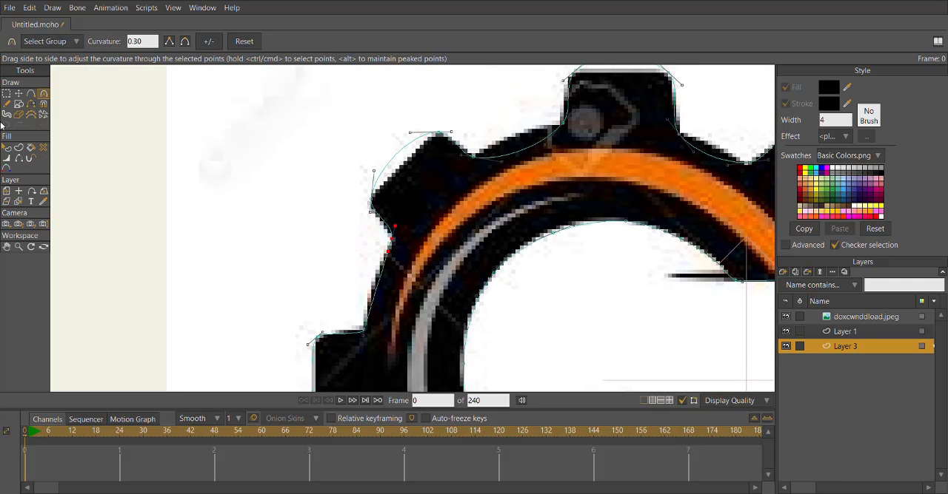
Add outline points on the rim sections beside the left, lower-left and bottom teeth and fit them to the reference.
click(30, 95)
scroll(396, 265, up, 3)
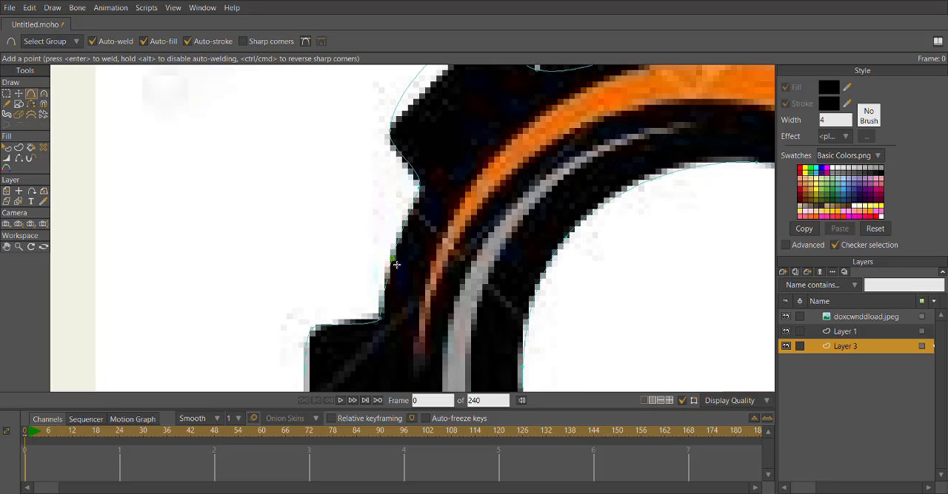
scroll(396, 265, down, 3)
scroll(390, 231, up, 3)
drag(559, 390, 473, 283)
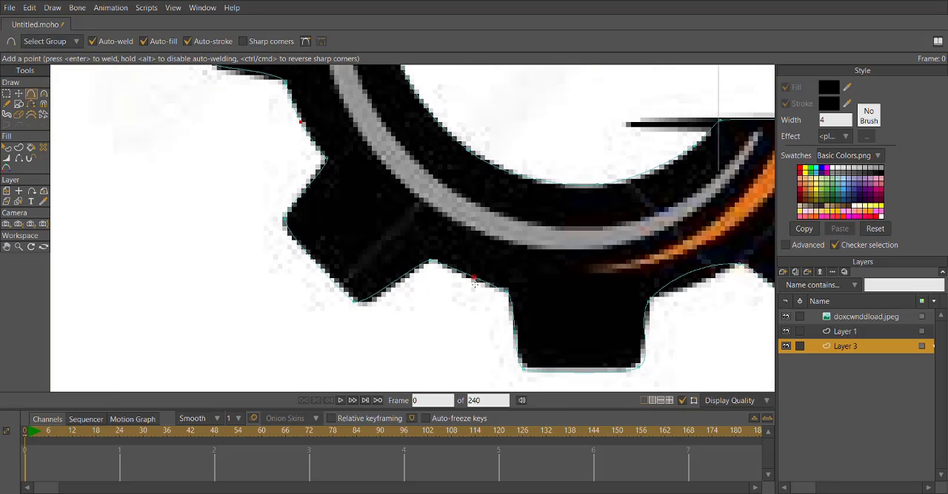
scroll(465, 278, down, 3)
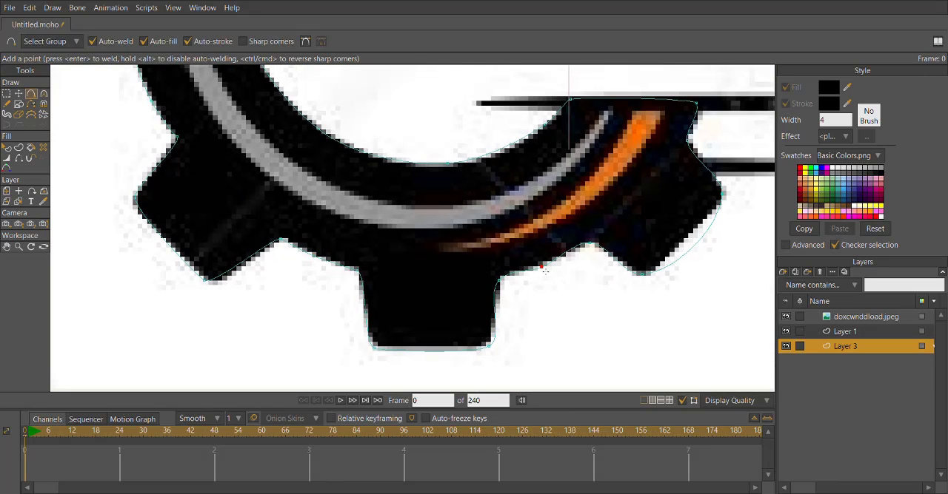
Add outline points on the rim sections on both sides of the top tooth and fit them to the reference edge.
scroll(422, 216, down, 2)
scroll(422, 215, up, 3)
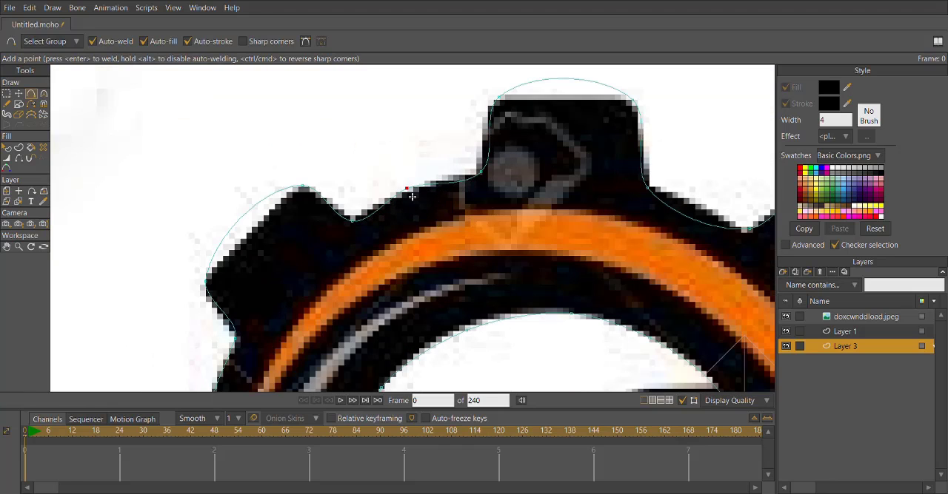
scroll(493, 256, up, 2)
drag(493, 256, 501, 238)
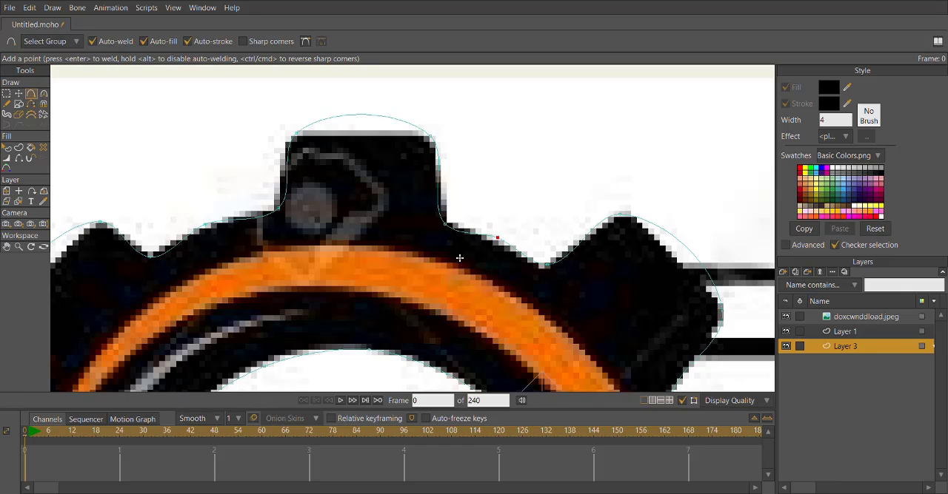
scroll(459, 258, down, 3)
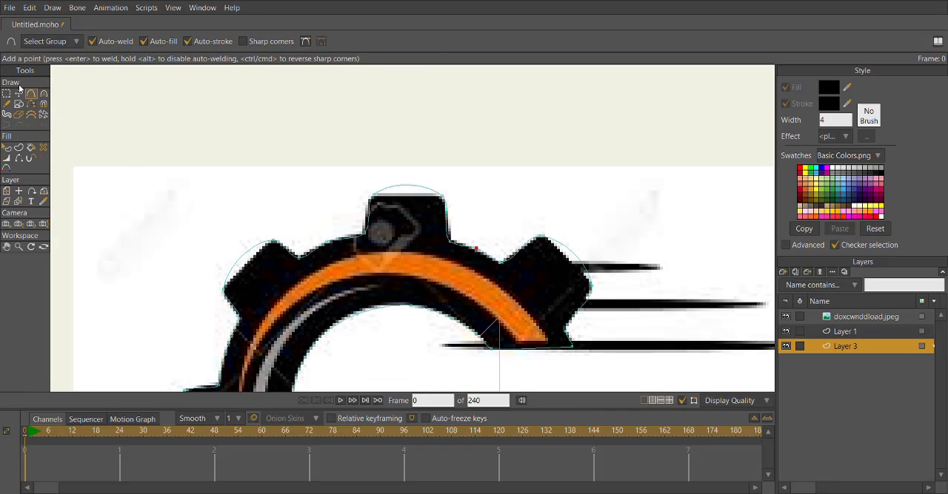
Flatten the top tooth's outer edge by adjusting the curve handles of its two corner points.
click(43, 94)
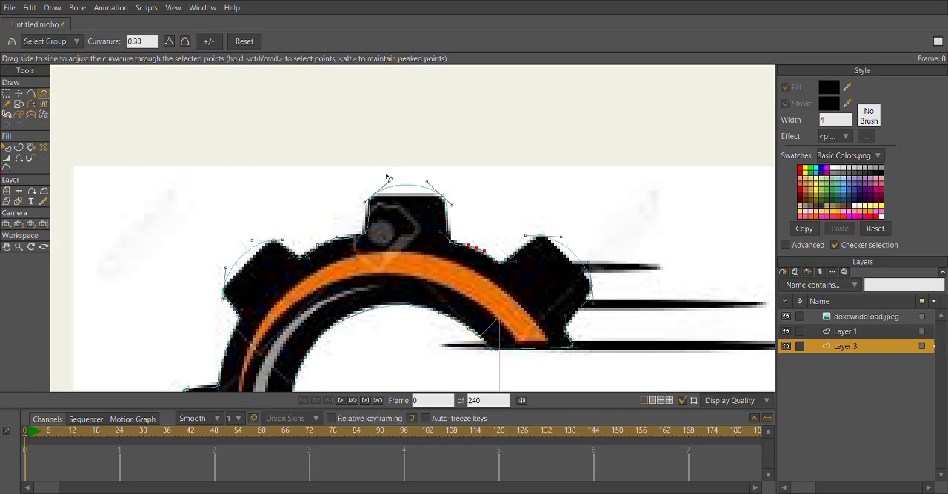
scroll(385, 175, up, 3)
drag(406, 204, 344, 252)
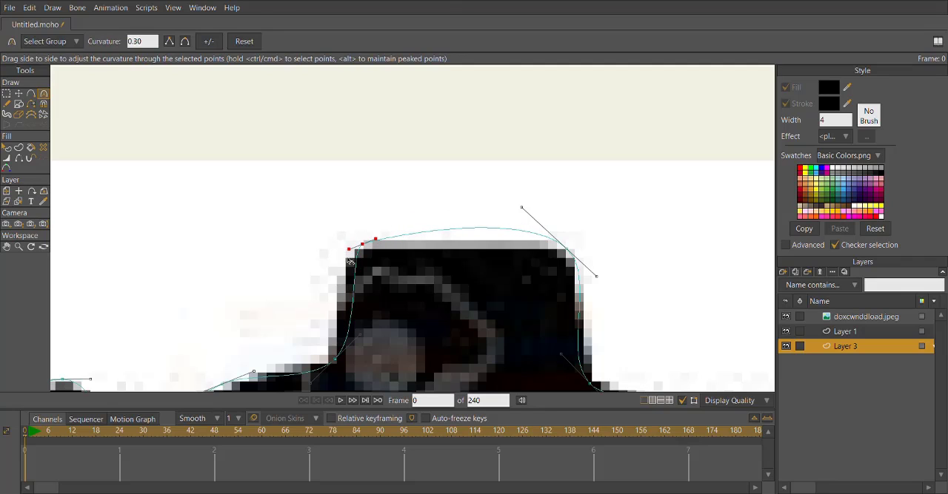
scroll(438, 224, down, 2)
scroll(482, 203, up, 3)
drag(513, 216, 507, 252)
drag(323, 260, 315, 266)
drag(330, 298, 369, 232)
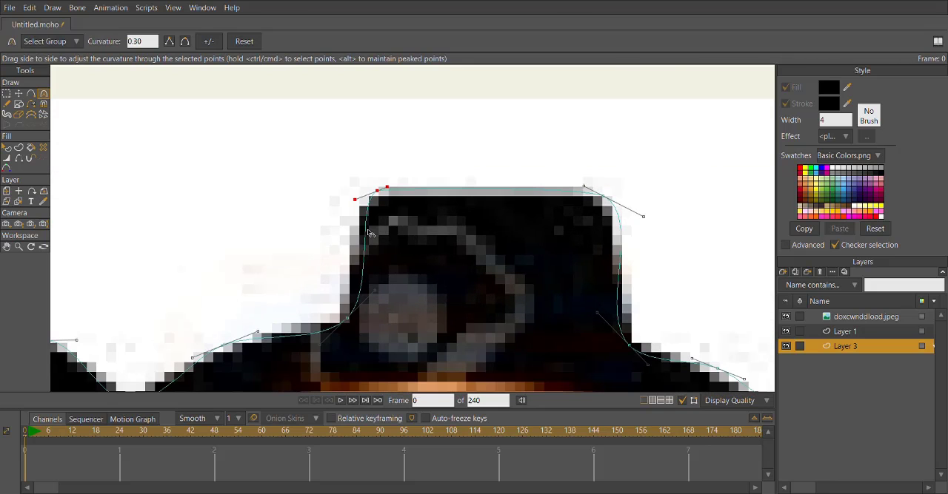
Adjust the curve handles at the top tooth's left base and its right outer corner.
drag(321, 343, 325, 335)
scroll(296, 341, down, 3)
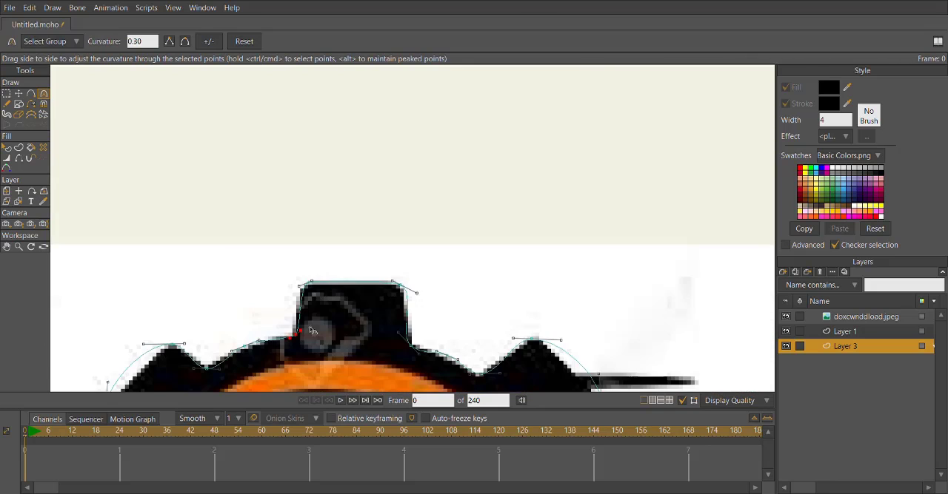
scroll(425, 351, up, 3)
scroll(303, 279, up, 2)
drag(231, 227, 255, 256)
drag(293, 290, 291, 285)
drag(287, 110, 270, 93)
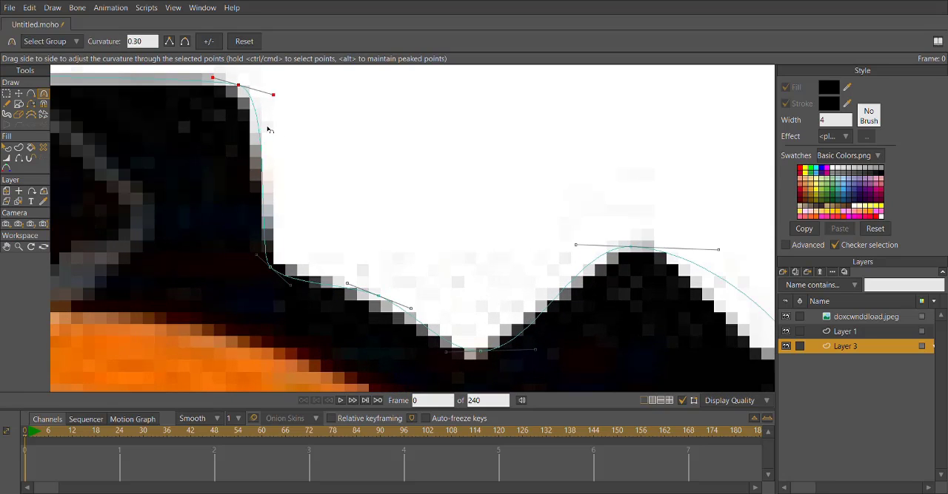
Reposition the valley point beside the upper-right tooth and tighten the curve handles at the top tooth's right base.
key(t)
click(391, 307)
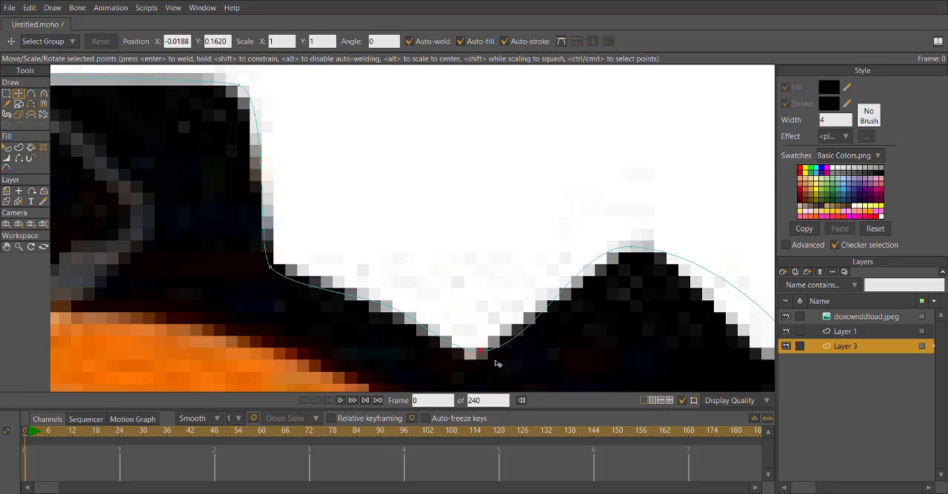
drag(496, 361, 487, 369)
click(44, 95)
scroll(265, 274, up, 2)
drag(302, 296, 285, 284)
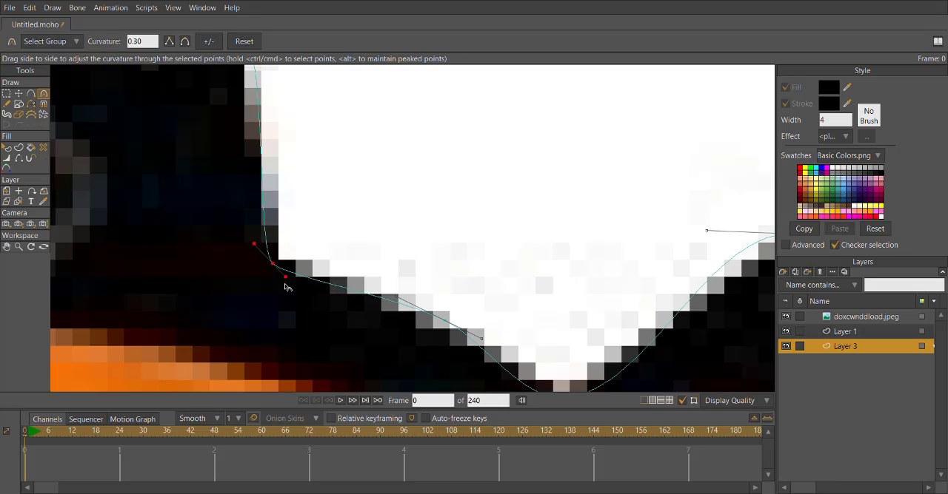
drag(236, 233, 242, 245)
Adjust the curve handles in the valley before the upper-right tooth and at that tooth's outer corners.
scroll(242, 245, down, 4)
drag(404, 245, 328, 230)
drag(388, 228, 353, 226)
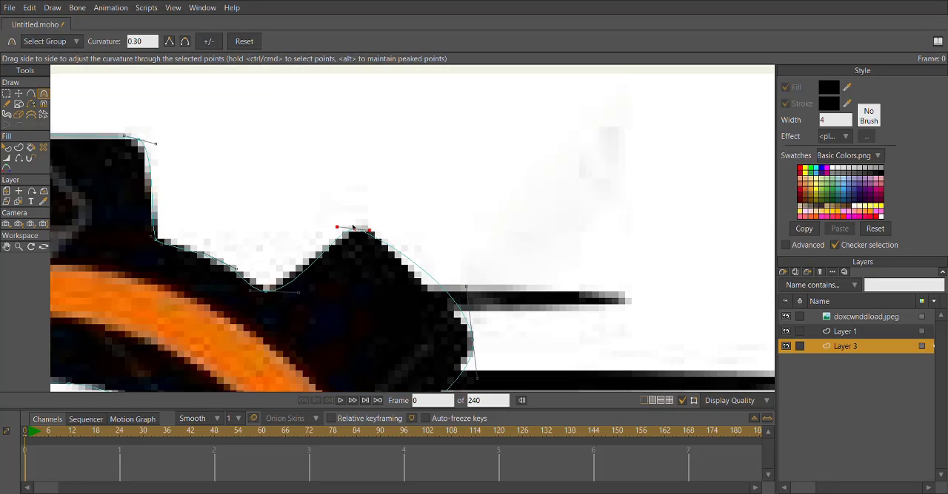
drag(471, 292, 397, 206)
drag(395, 202, 410, 237)
drag(405, 293, 463, 240)
Adjust the curve handles of the lower-right tooth's outer corners to straighten its edges.
scroll(417, 266, down, 5)
scroll(413, 264, up, 5)
scroll(444, 245, up, 5)
drag(408, 324, 383, 324)
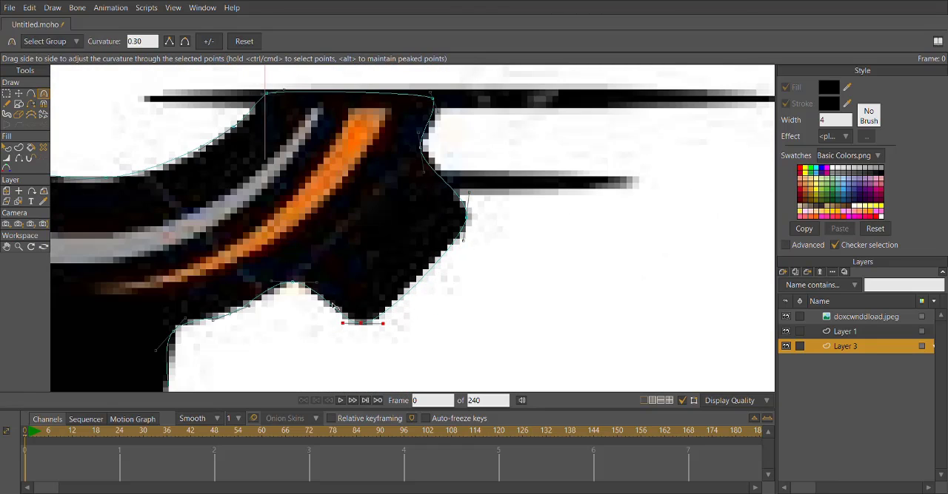
Refine the valley point beside the lower-right tooth and the curve handles at the bottom tooth's right base.
key(t)
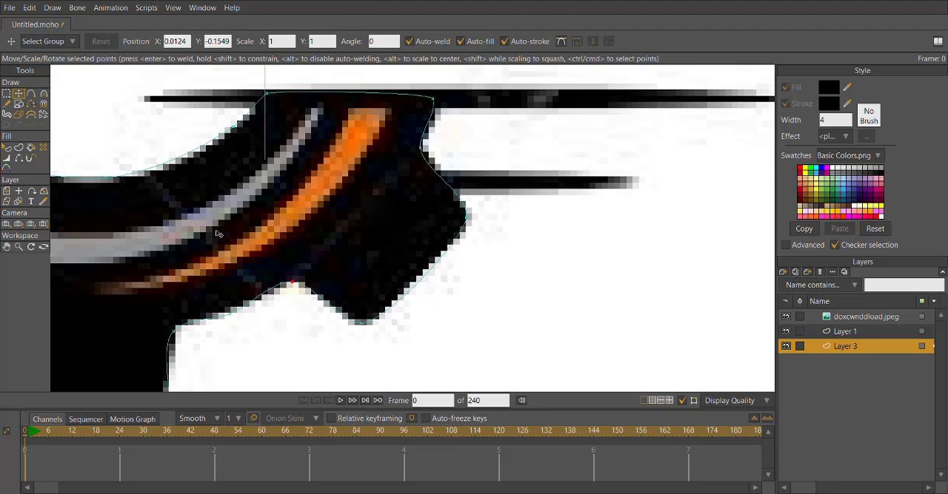
key(c)
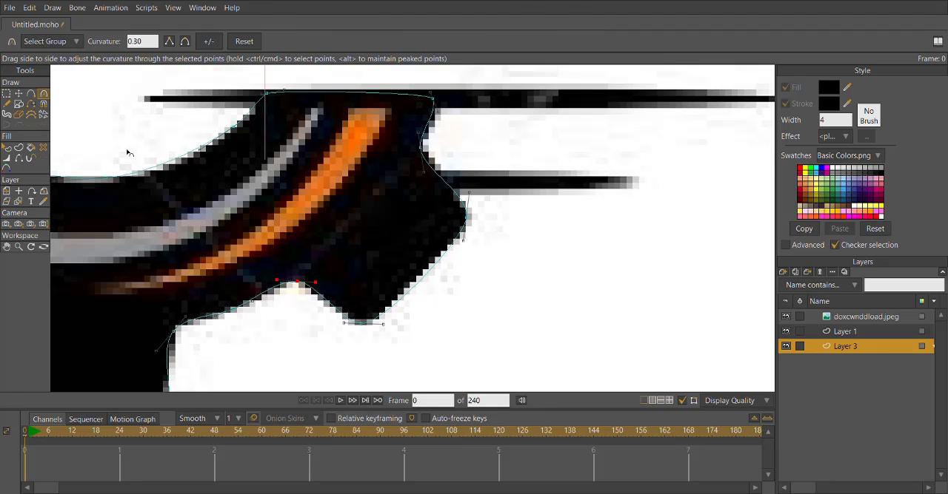
scroll(247, 271, up, 3)
scroll(256, 267, up, 4)
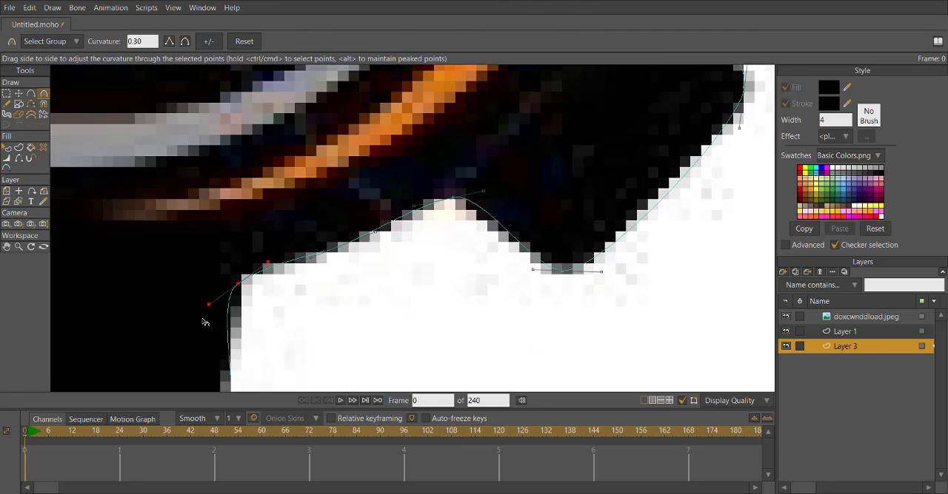
Create a new vector layer and move it beneath Layer 3.
scroll(258, 267, down, 6)
click(785, 274)
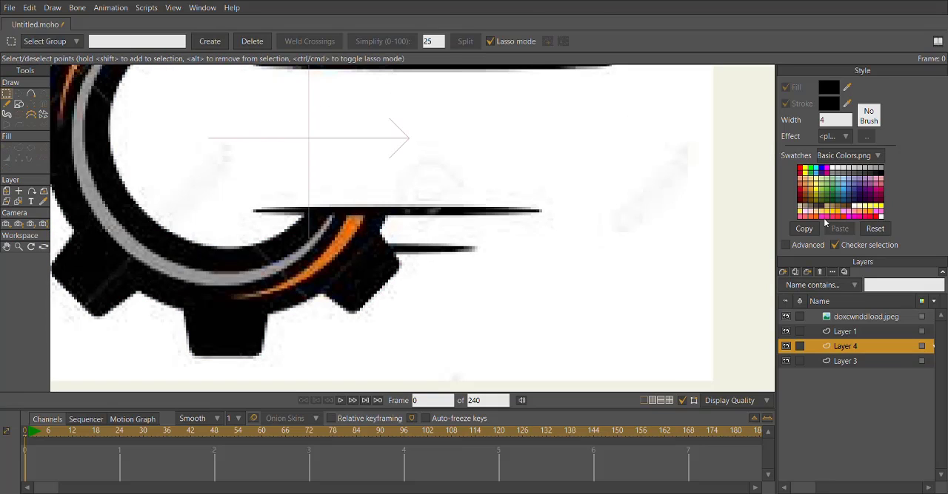
drag(837, 353, 837, 368)
Trace the two lower horizontal speed lines on Layer 4 with added points.
click(32, 94)
drag(223, 224, 524, 267)
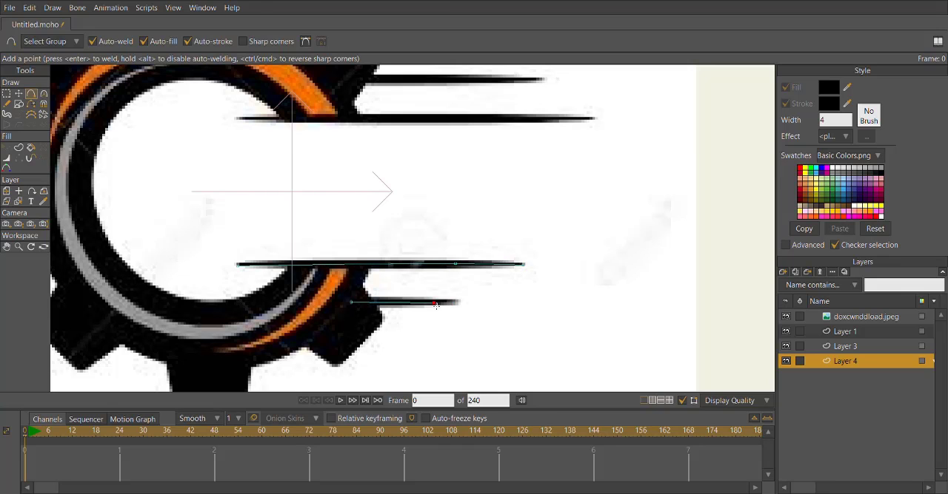
scroll(460, 303, down, 3)
scroll(295, 271, up, 5)
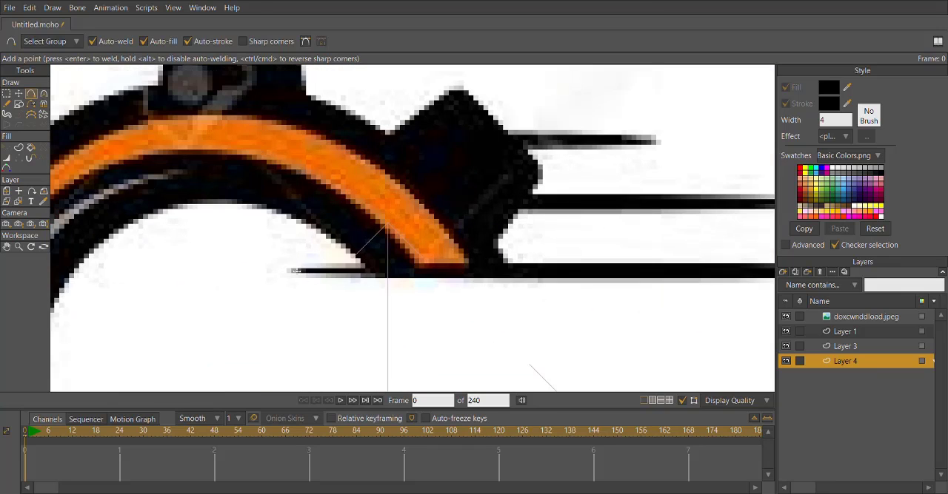
Trace the three upper horizontal speed lines on Layer 4 with added points.
mouse_move(398, 274)
mouse_down()
mouse_move(597, 269)
mouse_move(434, 271)
mouse_move(541, 254)
mouse_move(686, 254)
mouse_up()
drag(292, 186, 286, 283)
drag(220, 283, 581, 284)
drag(350, 220, 398, 222)
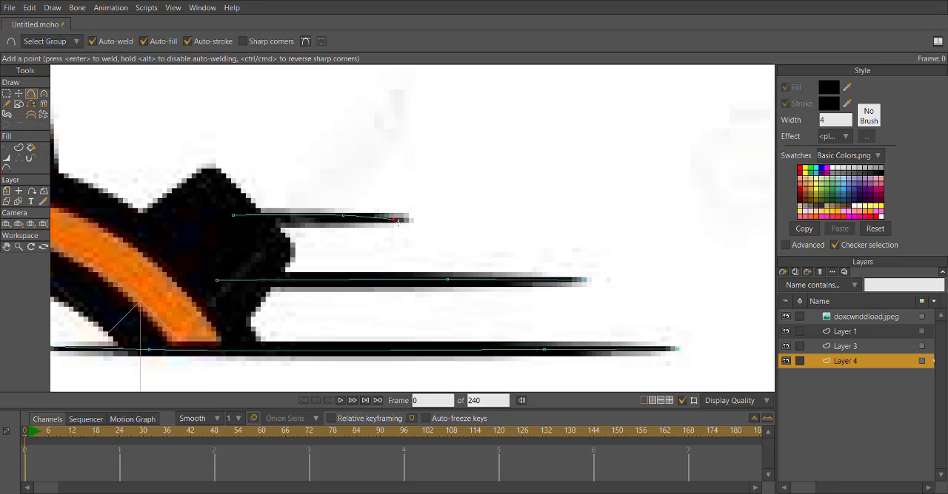
scroll(405, 217, down, 6)
Create a black stroked shape from all the speed-line points on Layer 4 and check it without the reference image.
click(19, 103)
click(19, 95)
scroll(276, 179, up, 5)
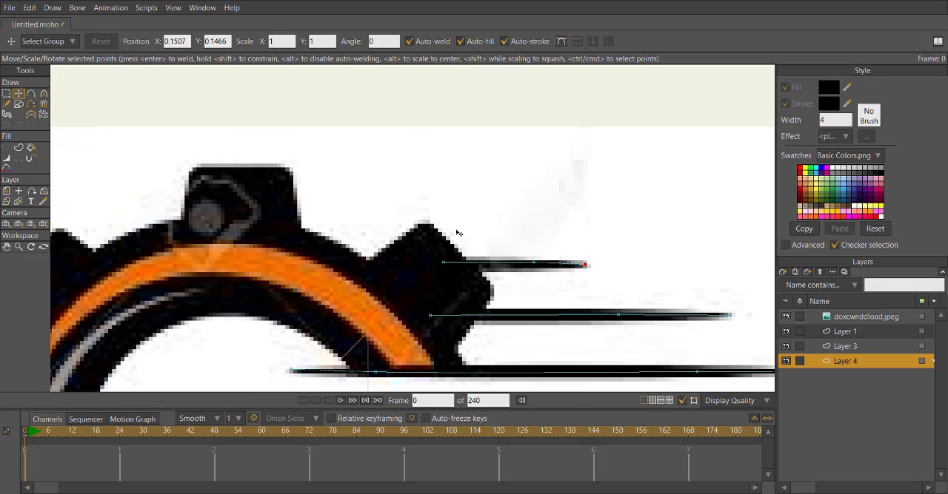
scroll(495, 219, down, 6)
click(6, 95)
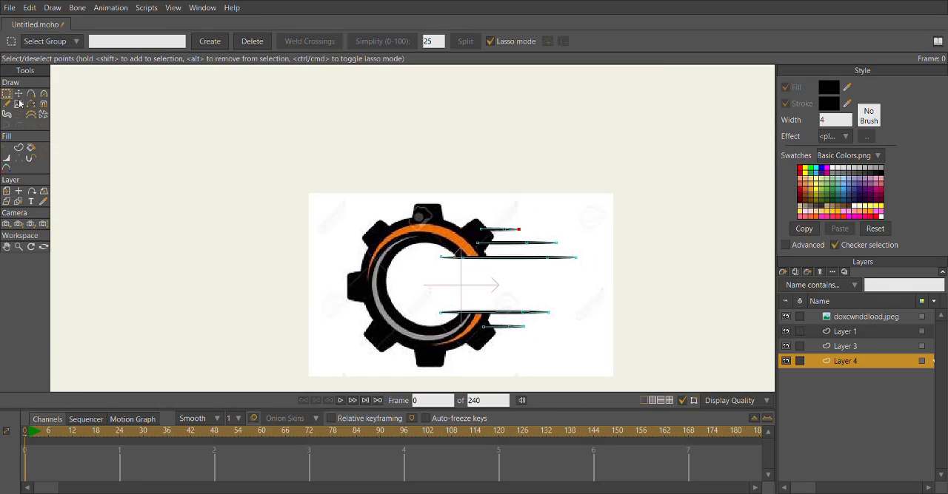
drag(369, 277, 274, 253)
mouse_move(275, 253)
mouse_down()
mouse_move(281, 302)
mouse_move(256, 257)
mouse_up()
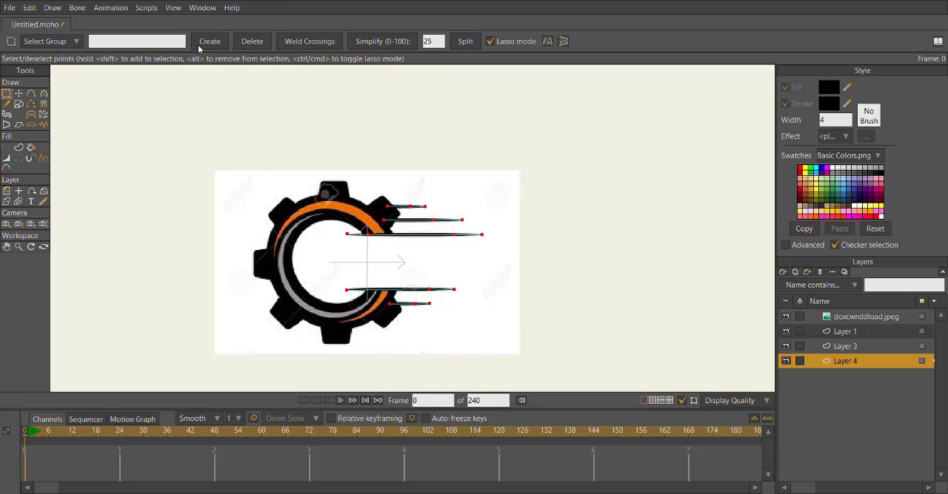
click(19, 147)
click(6, 95)
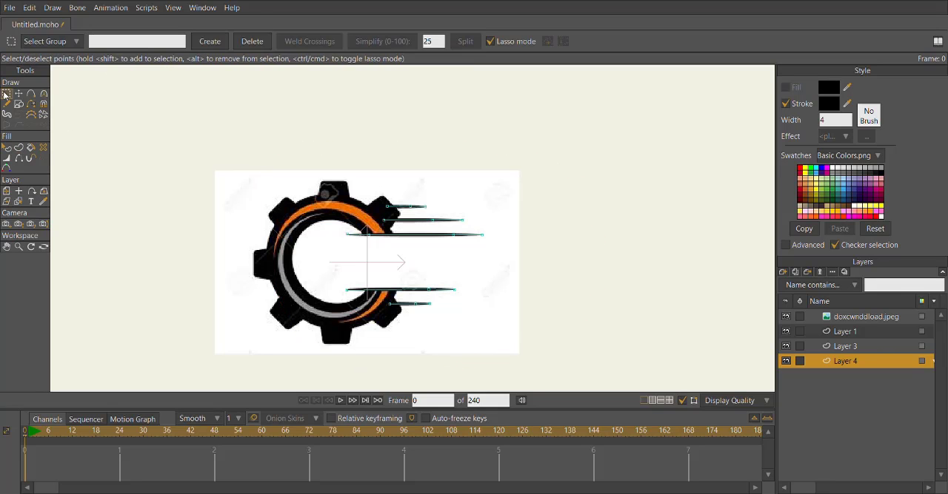
scroll(293, 192, up, 3)
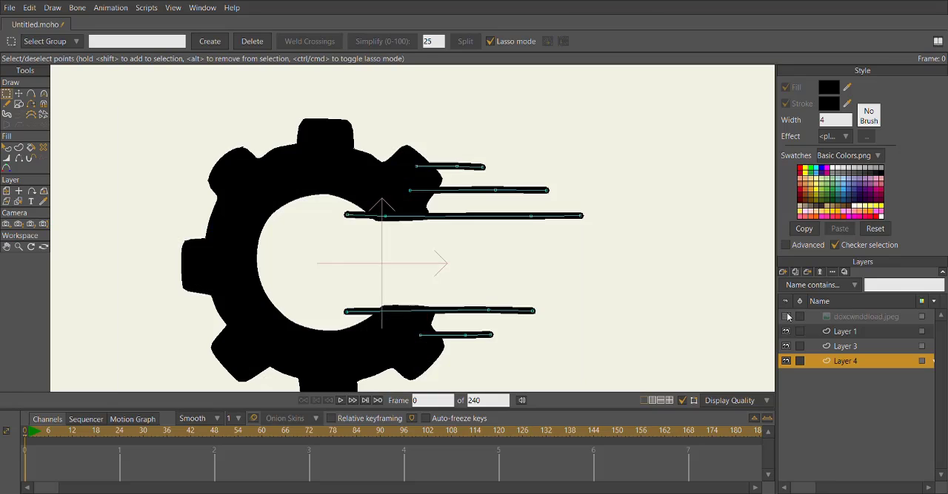
Create a shape from the upper orange arc on Layer 1 with both fill and stroke in the reference's orange.
click(843, 333)
scroll(415, 177, up, 2)
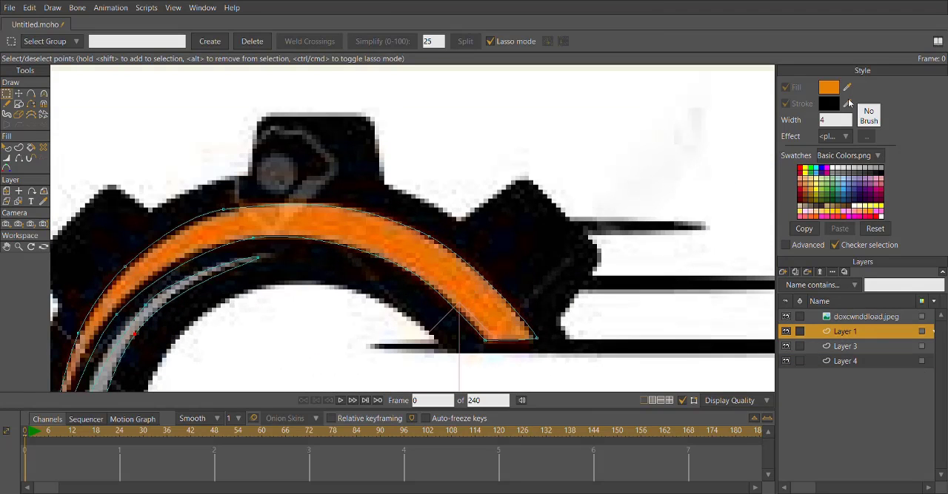
click(19, 150)
key(ctrl+a)
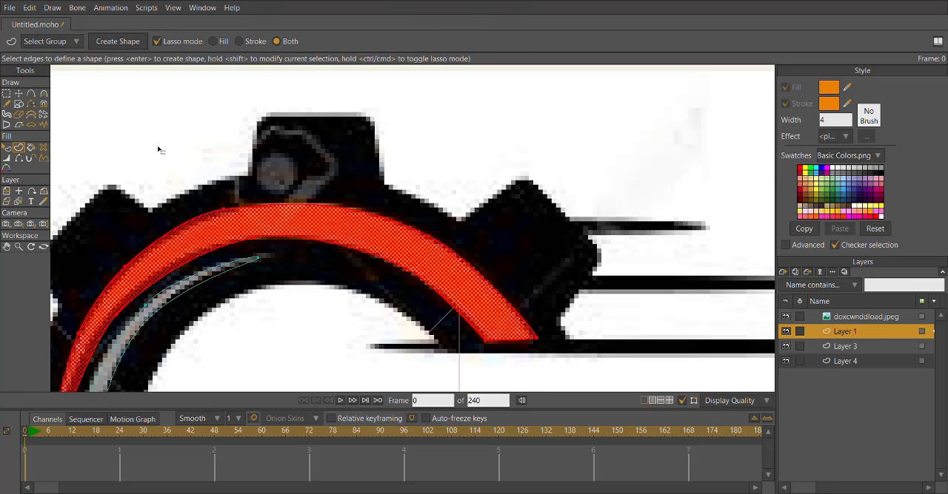
click(120, 42)
Create a shape from the grey arc on Layer 1 with both fill and stroke in the reference's grey.
drag(199, 277, 333, 215)
key(g)
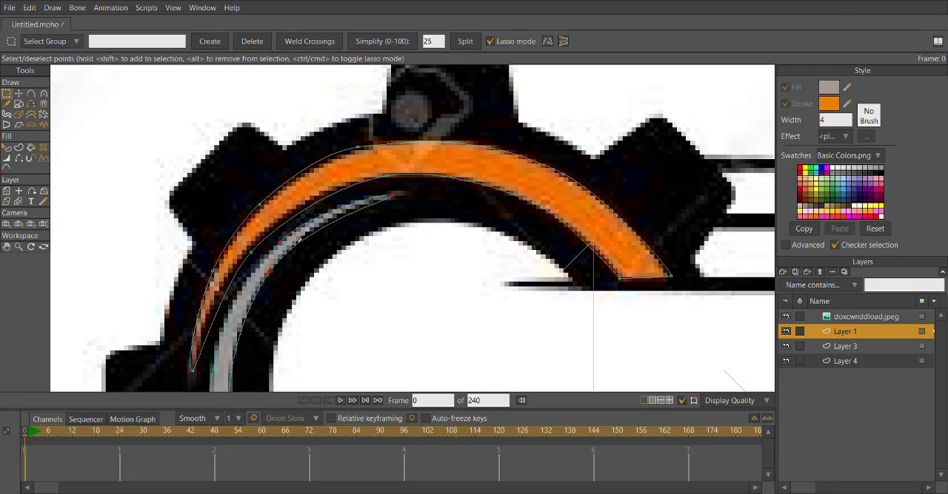
key(u)
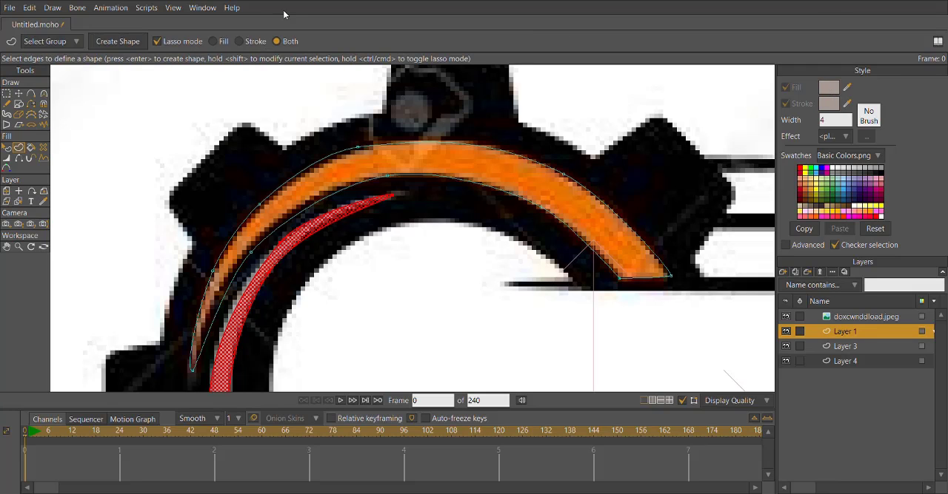
key(Return)
scroll(461, 164, down, 5)
scroll(473, 187, up, 3)
scroll(494, 208, down, 3)
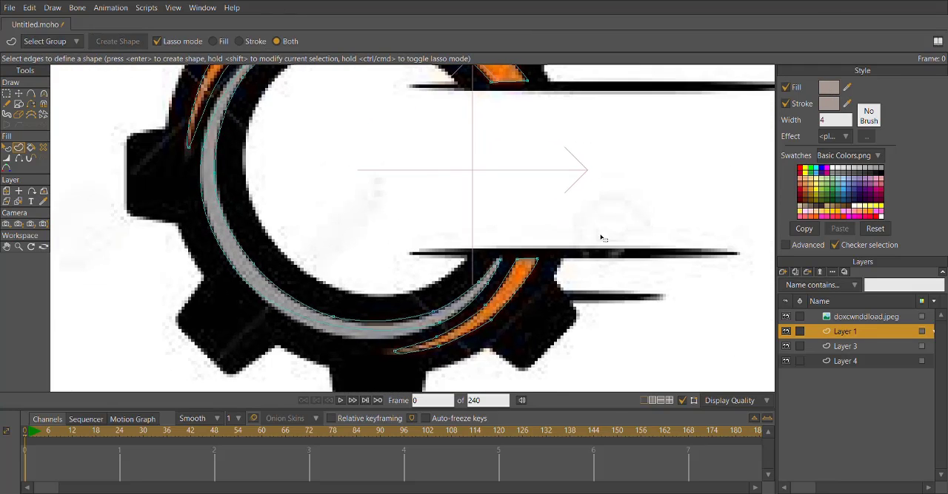
Create a filled and stroked shape from the lower orange arc in the reference's orange and adjust one of its points.
scroll(612, 239, up, 4)
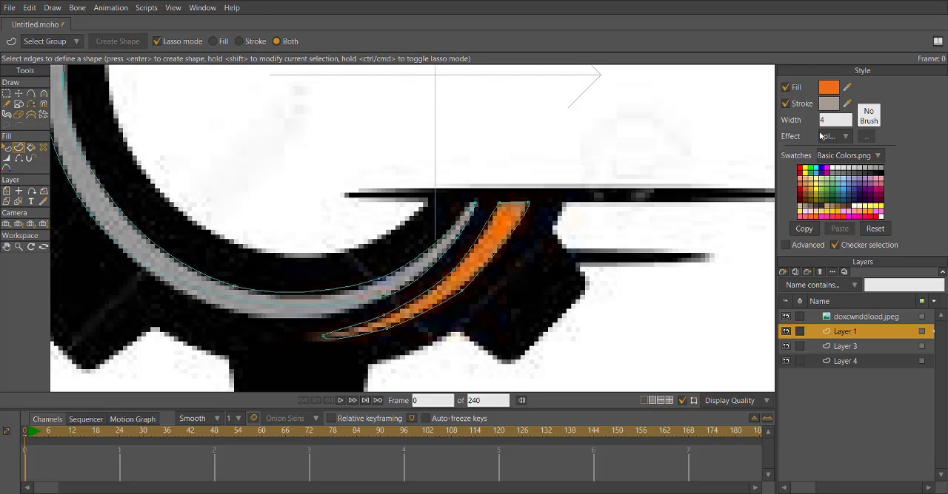
key(g)
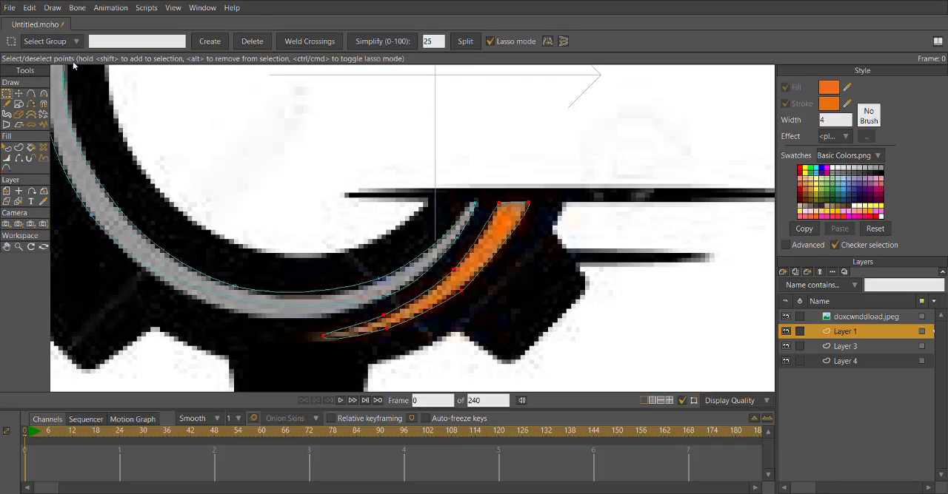
key(t)
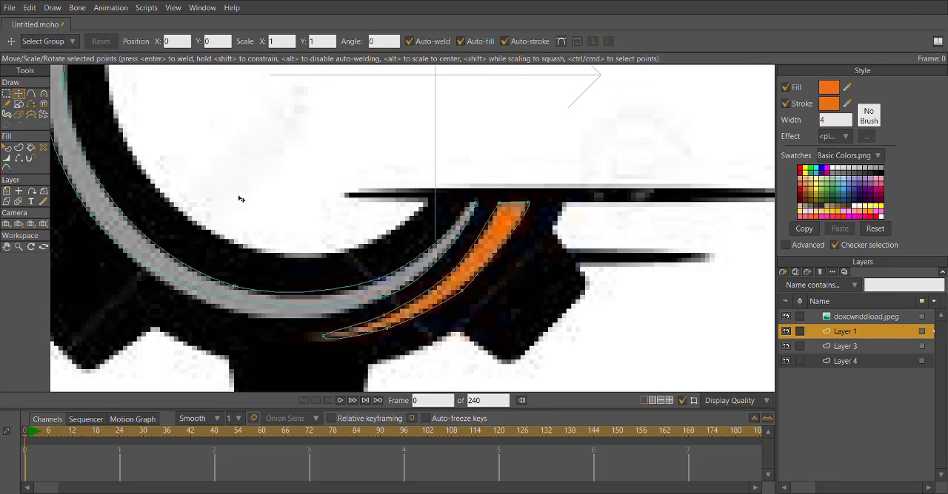
scroll(494, 296, up, 2)
drag(493, 295, 514, 333)
scroll(514, 333, down, 5)
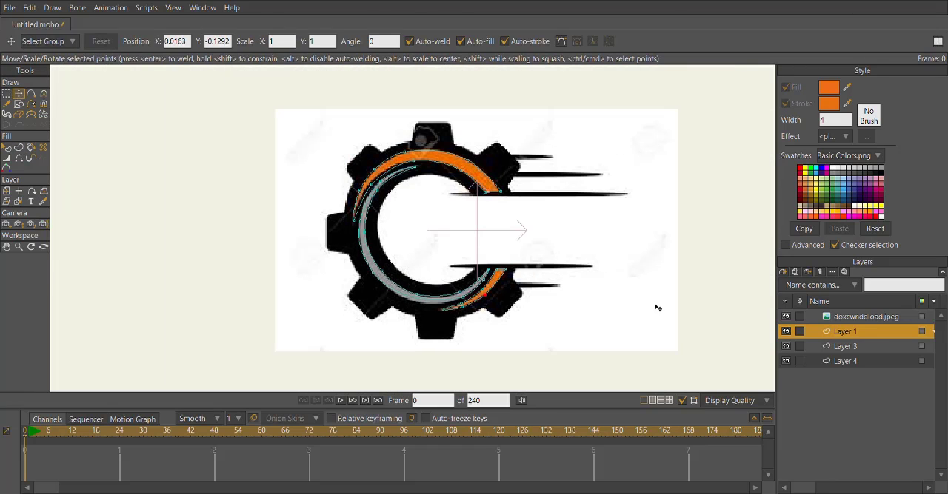
Hide the reference image and reduce the line width through all the arc points on Layer 1.
click(786, 317)
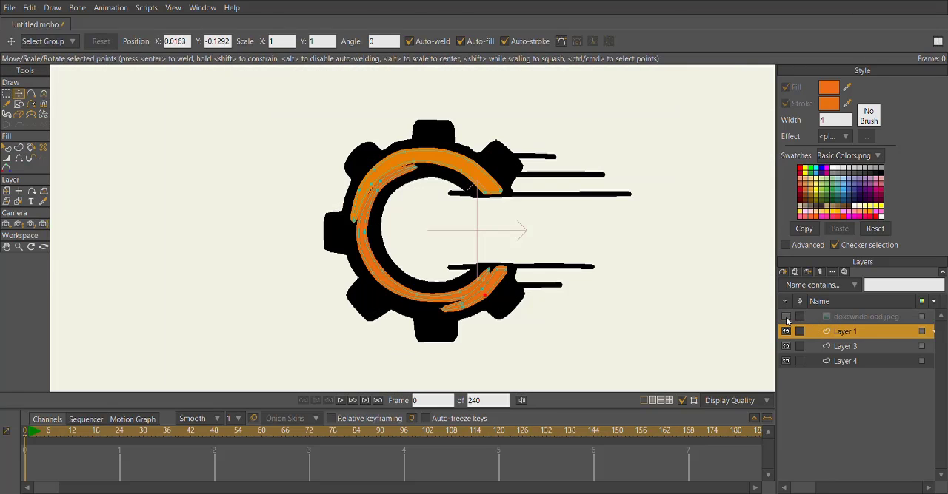
click(6, 94)
mouse_move(228, 207)
mouse_down()
mouse_move(546, 353)
mouse_move(222, 204)
mouse_up()
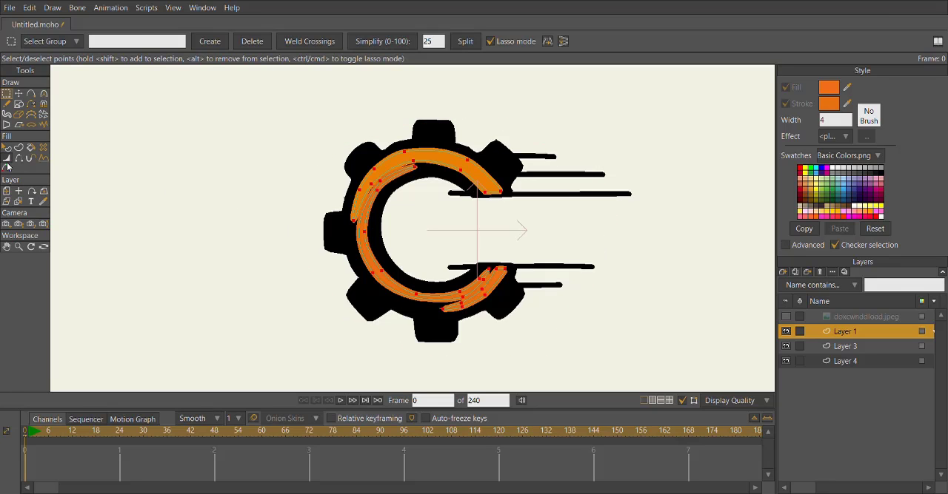
click(7, 158)
drag(156, 182, 92, 182)
click(6, 94)
click(177, 133)
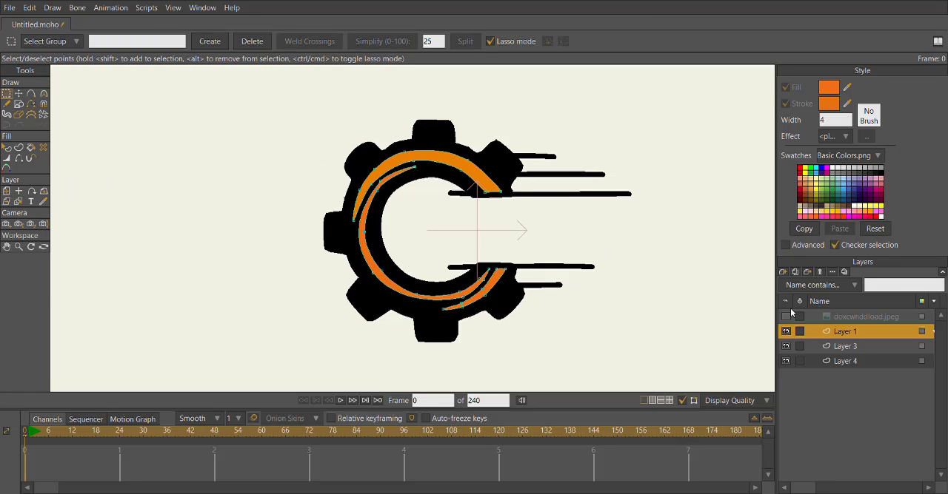
Show the reference image and recolour the inner arc's fill and stroke with the grey sampled from it.
click(786, 317)
scroll(494, 262, up, 5)
drag(494, 262, 726, 245)
drag(846, 97, 410, 227)
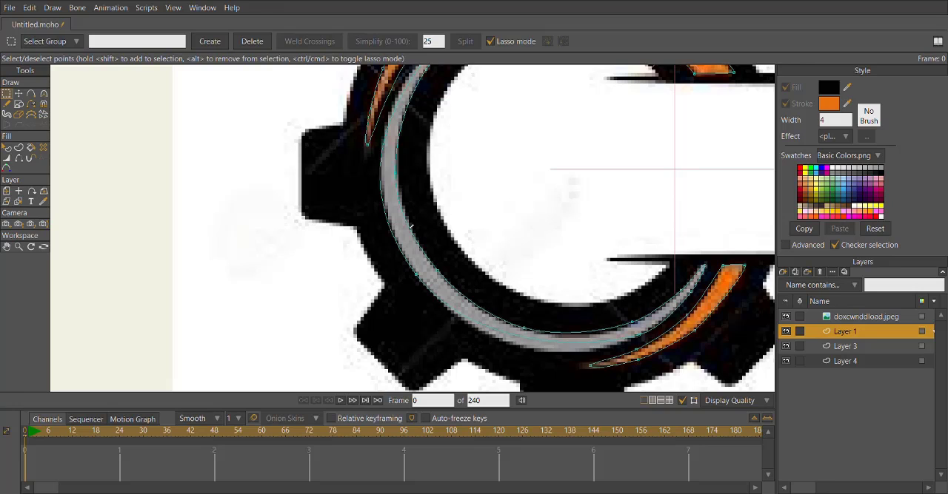
drag(849, 108, 276, 142)
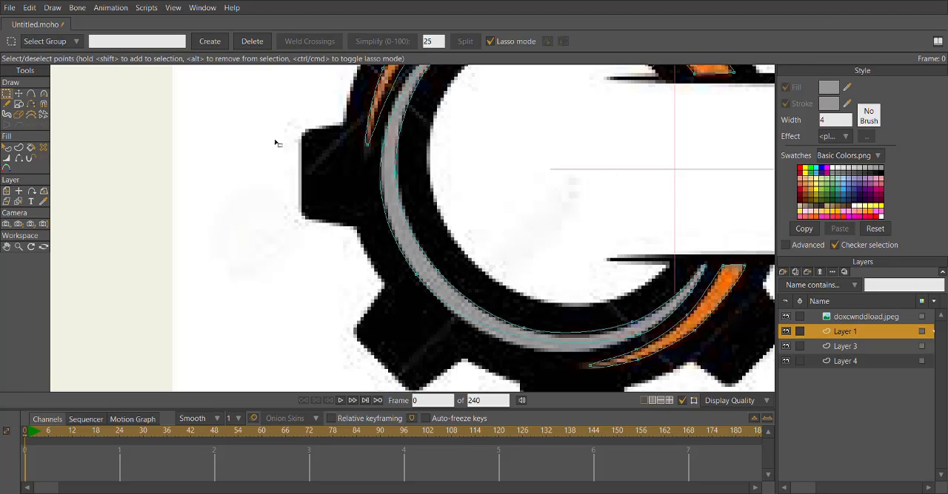
click(19, 147)
click(391, 155)
key(space)
click(6, 94)
click(131, 125)
scroll(131, 125, down, 3)
drag(133, 122, 158, 206)
Adjust the curvature of the outline points around the gear's upper-left tooth on Layer 3.
click(855, 348)
click(843, 362)
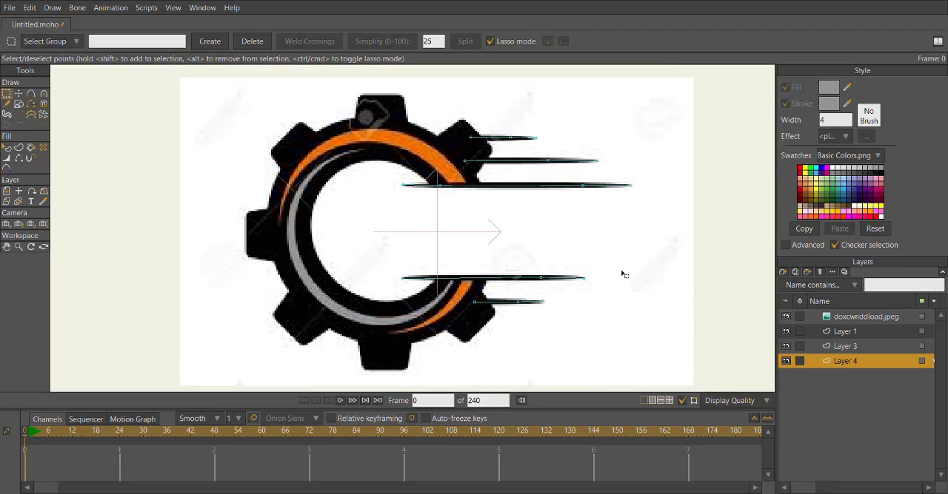
click(797, 342)
scroll(281, 128, up, 4)
drag(282, 127, 308, 192)
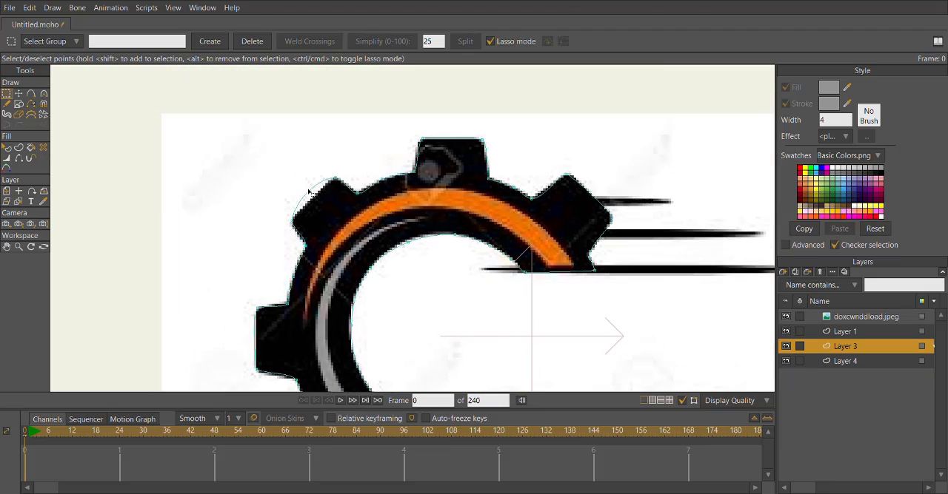
scroll(308, 192, up, 5)
click(44, 96)
scroll(275, 186, up, 4)
drag(325, 237, 321, 247)
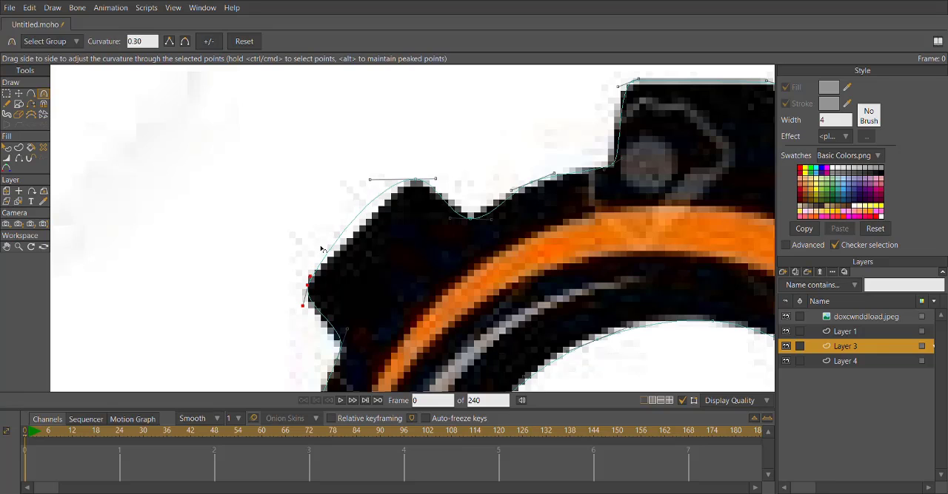
drag(349, 197, 381, 198)
scroll(484, 208, up, 4)
drag(501, 233, 474, 229)
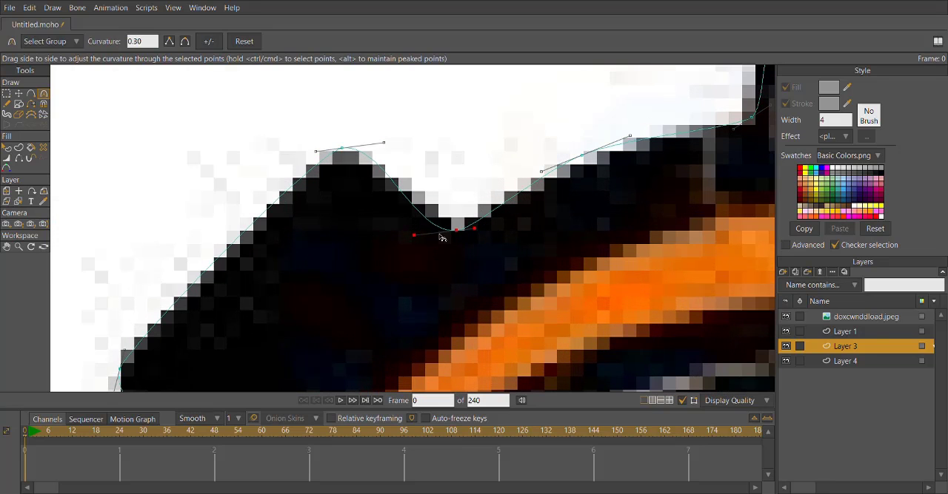
drag(413, 234, 425, 234)
Refine the outline curvature at the base of the gear's top tooth and the lower corner of its left tooth.
drag(696, 119, 548, 230)
scroll(566, 234, down, 5)
scroll(567, 233, up, 3)
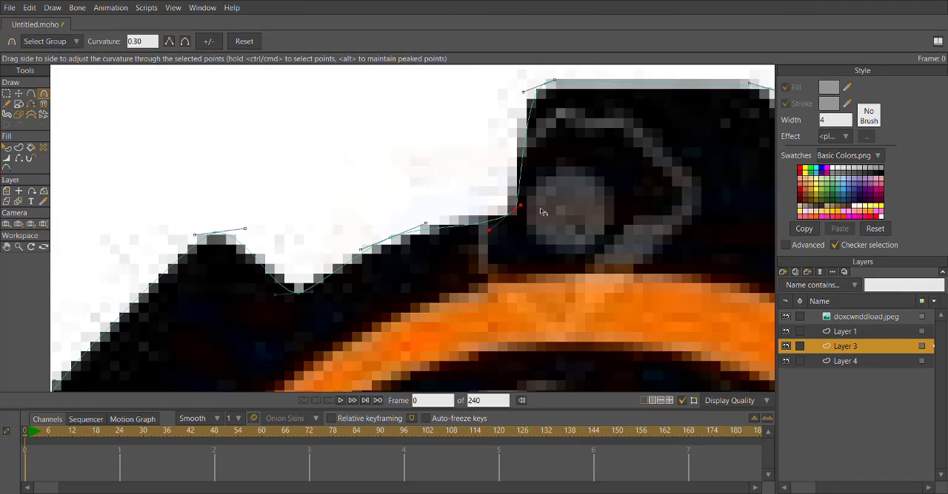
scroll(518, 222, down, 6)
scroll(449, 195, up, 5)
scroll(356, 247, up, 2)
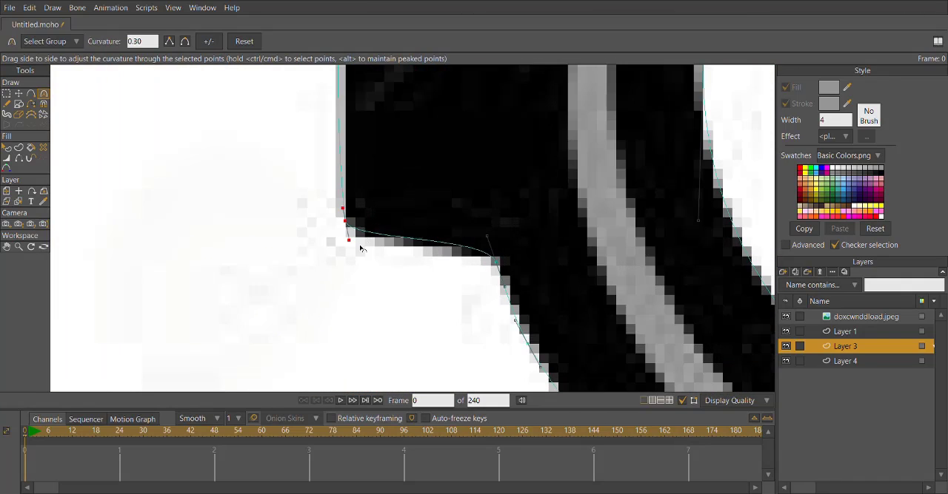
scroll(359, 251, down, 6)
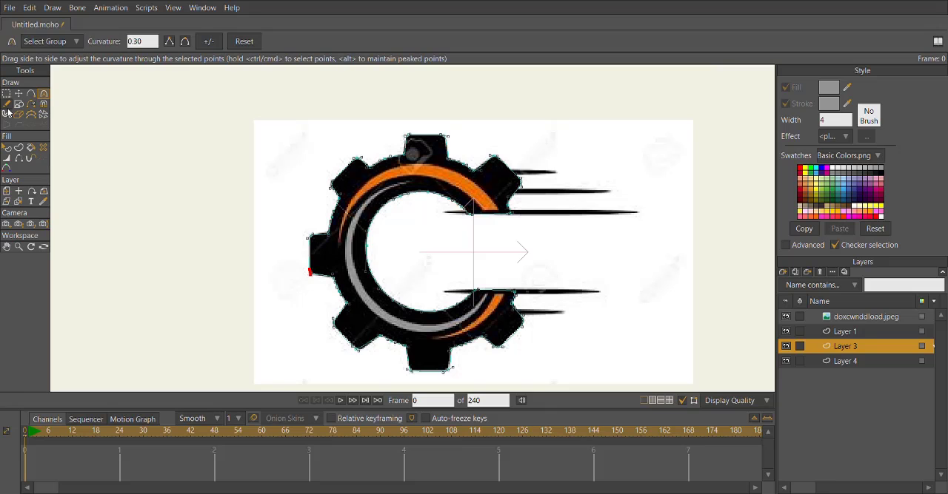
Select all the gear outline points on Layer 3, hide the reference image and reduce their line width.
click(6, 93)
scroll(506, 154, up, 2)
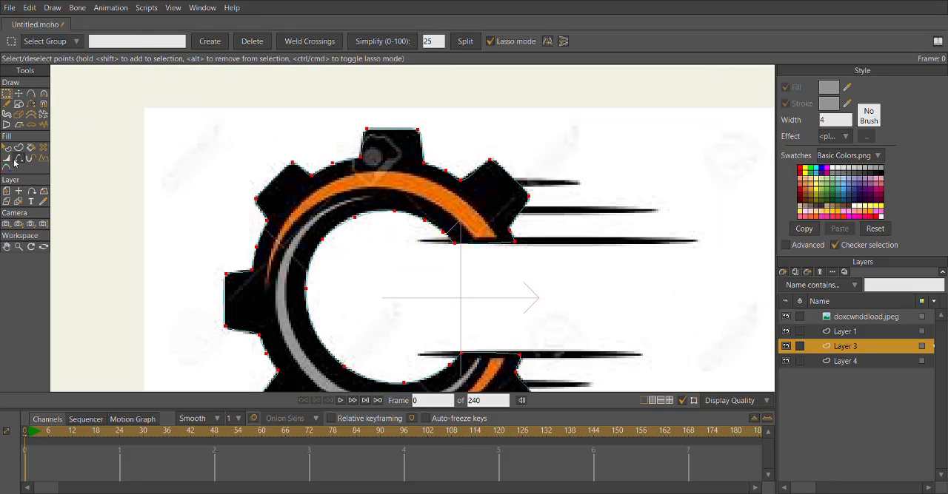
click(9, 158)
click(786, 317)
drag(644, 211, 637, 214)
scroll(633, 224, down, 2)
scroll(632, 223, up, 1)
drag(632, 258, 598, 231)
Taper the two lower speed lines on Layer 4 by reducing the line width at their points.
click(840, 332)
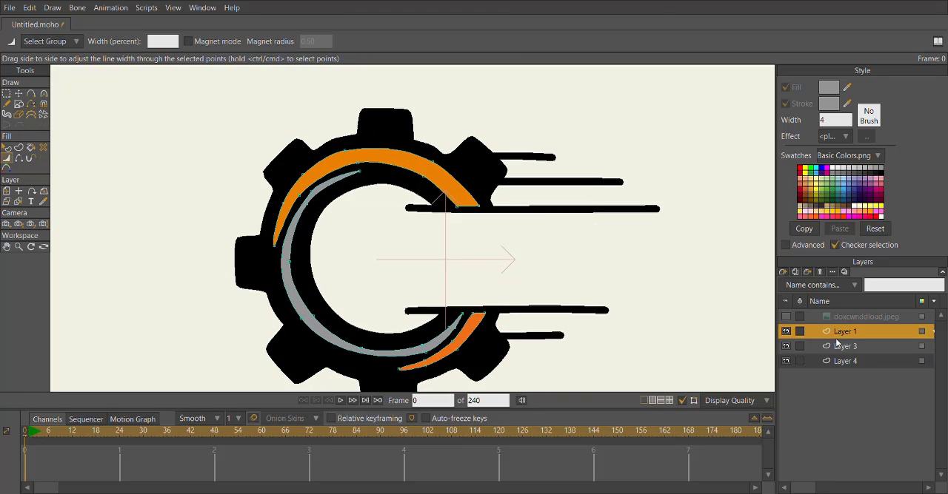
click(838, 347)
click(837, 363)
click(786, 317)
click(787, 317)
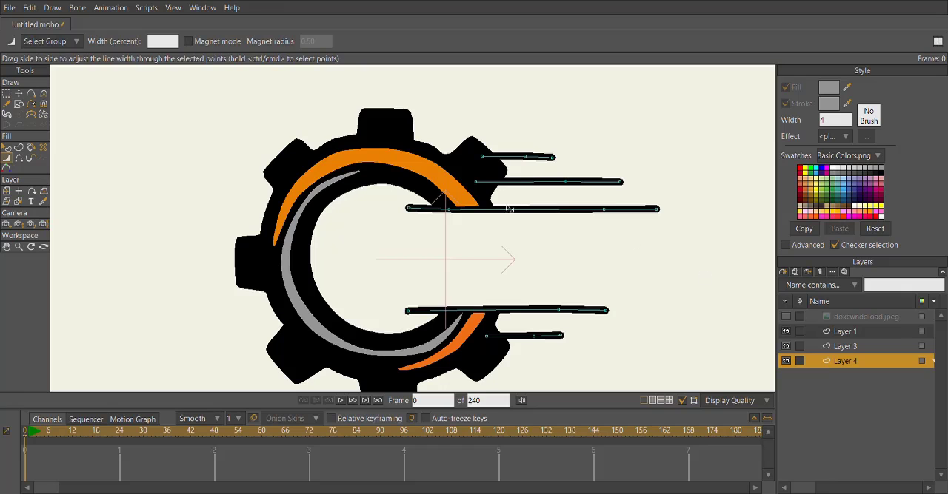
click(7, 94)
click(7, 158)
scroll(381, 254, up, 3)
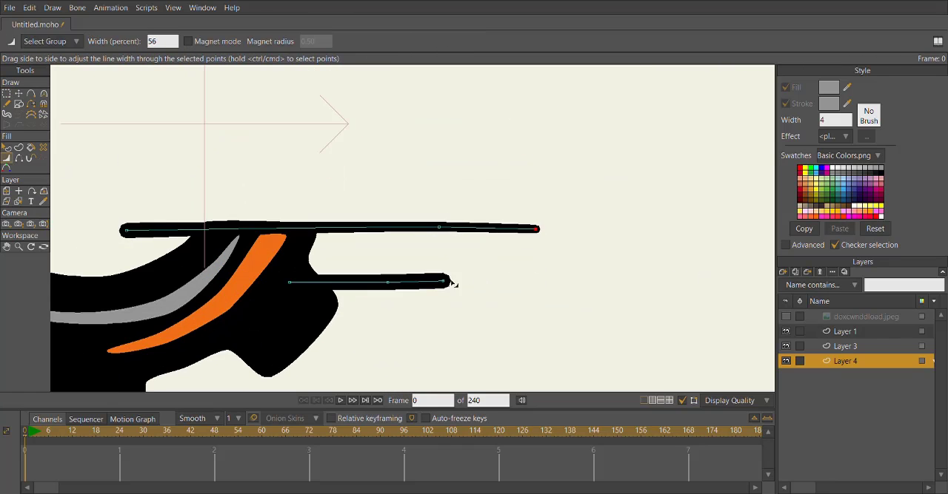
drag(453, 283, 530, 366)
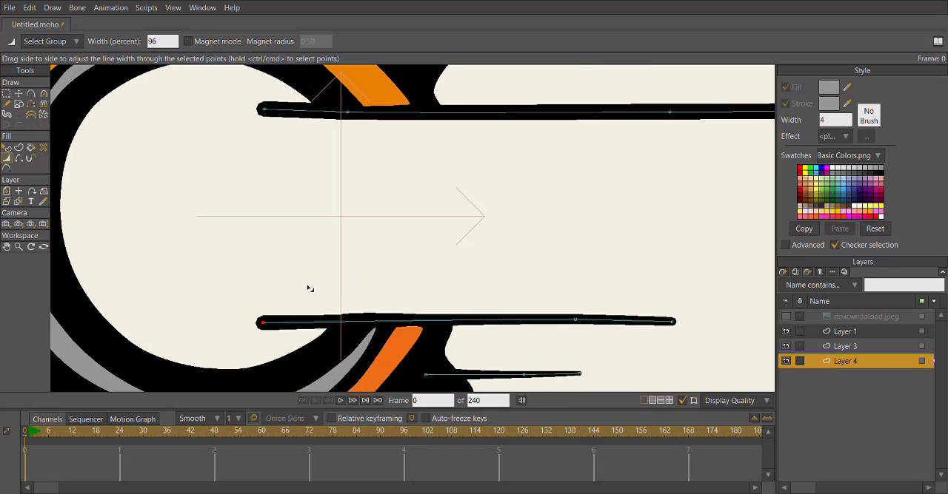
drag(310, 289, 308, 290)
drag(564, 301, 566, 301)
drag(667, 310, 661, 310)
Taper the longest upper speed line by reducing the line width at its end points.
drag(493, 129, 443, 264)
drag(298, 240, 266, 235)
drag(594, 238, 575, 237)
drag(721, 233, 632, 242)
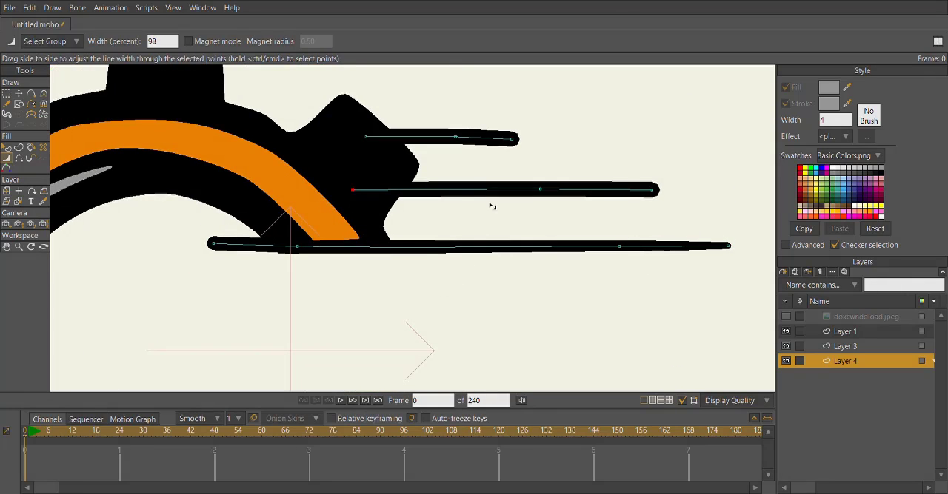
Taper the two shorter upper speed lines, bringing the shortest line's middle point to about 56 percent width.
drag(677, 181, 670, 180)
drag(568, 183, 552, 183)
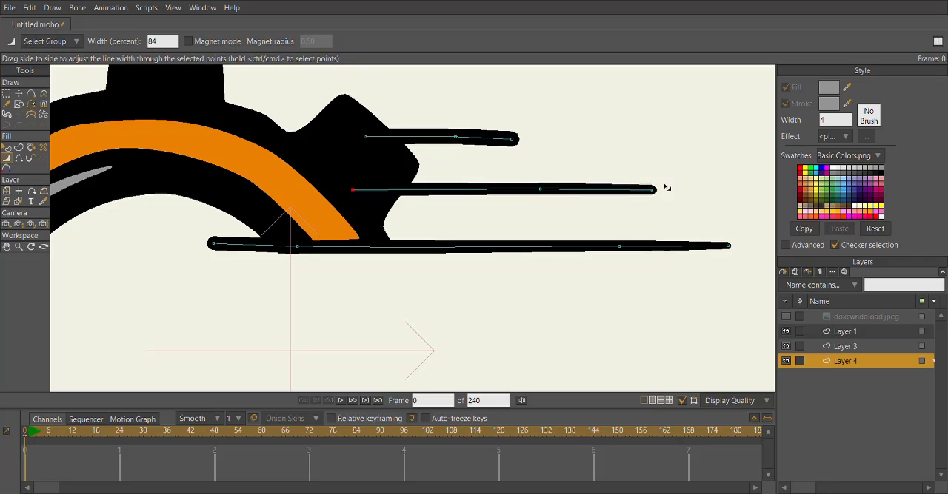
drag(666, 188, 683, 182)
drag(562, 182, 557, 181)
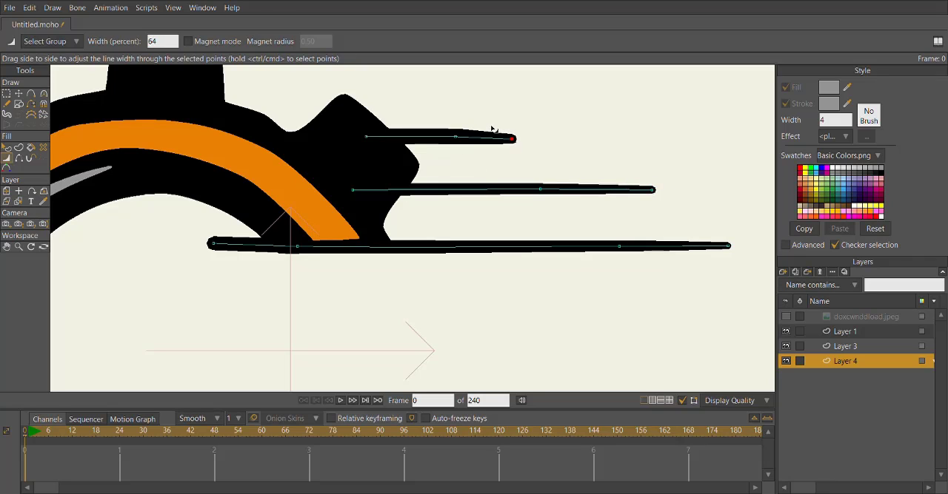
drag(491, 127, 487, 128)
mouse_move(467, 135)
mouse_down()
mouse_move(448, 136)
mouse_move(475, 134)
mouse_up()
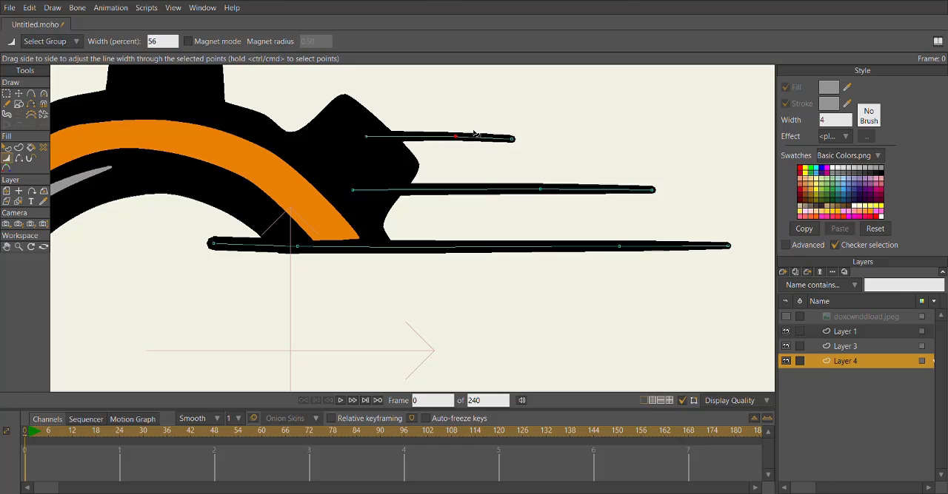
Show the reference image and move its layer to about X 0.7557 so it sits beside the traced logo for comparison.
scroll(509, 138, down, 5)
click(835, 334)
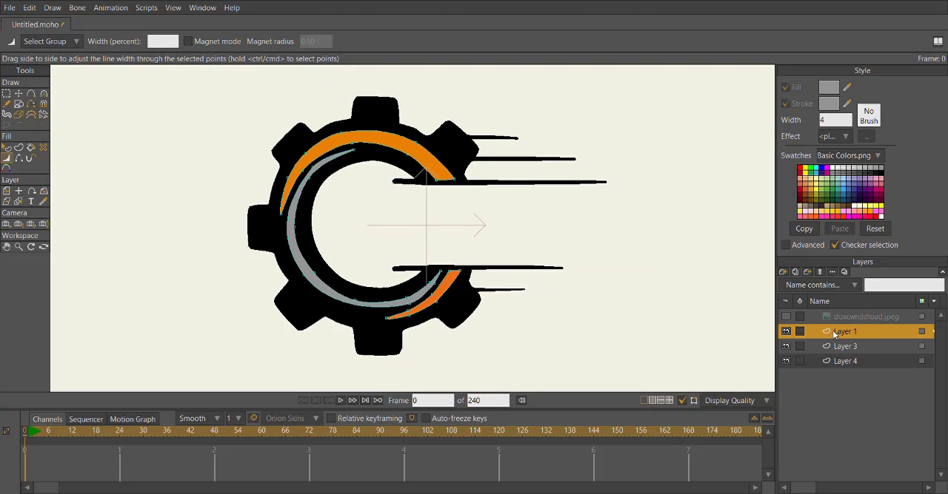
scroll(659, 264, down, 2)
click(823, 316)
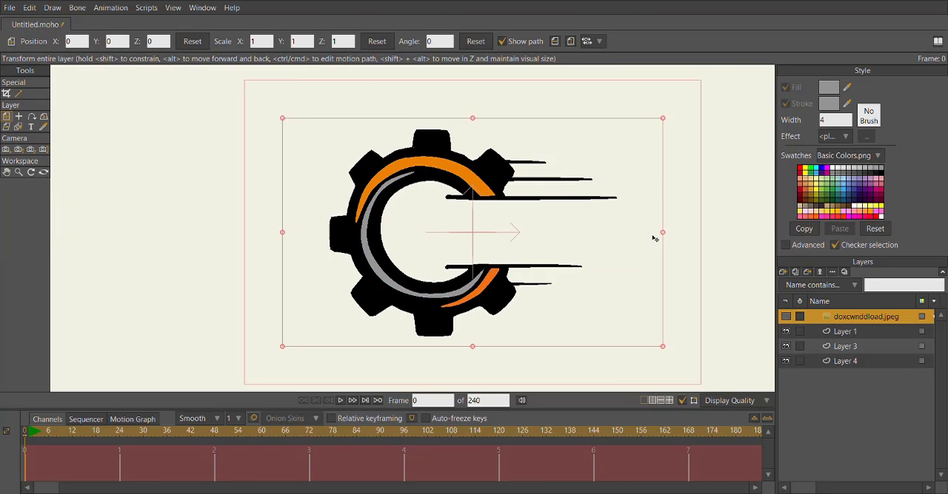
drag(646, 235, 656, 253)
click(786, 317)
scroll(607, 253, down, 4)
drag(507, 254, 691, 262)
drag(681, 262, 530, 251)
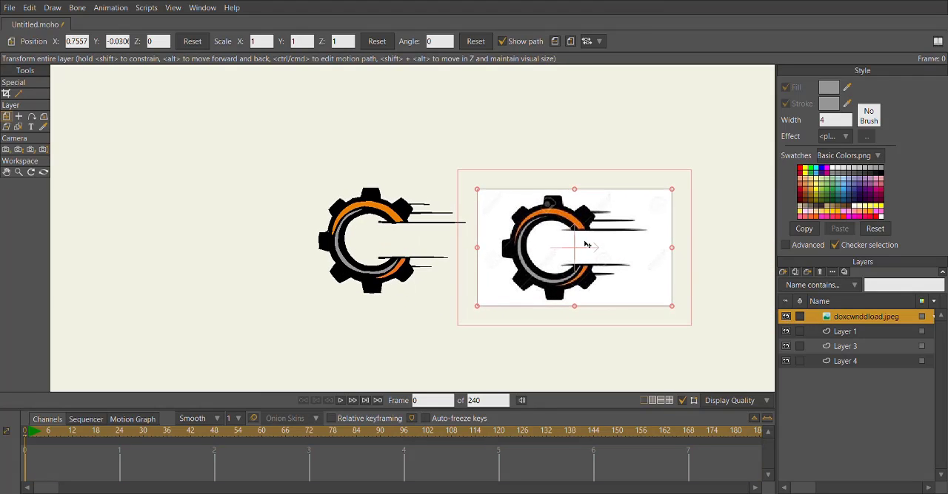
scroll(523, 232, up, 4)
drag(588, 237, 787, 230)
scroll(534, 210, down, 3)
drag(584, 214, 447, 228)
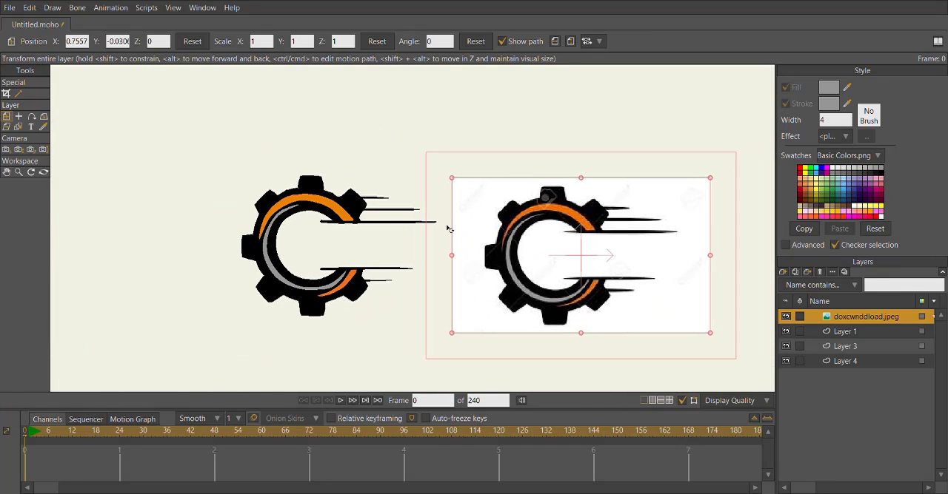
Fine-tune arc points on Layer 1 and compare the traced logo with the reference image.
click(844, 332)
key(t)
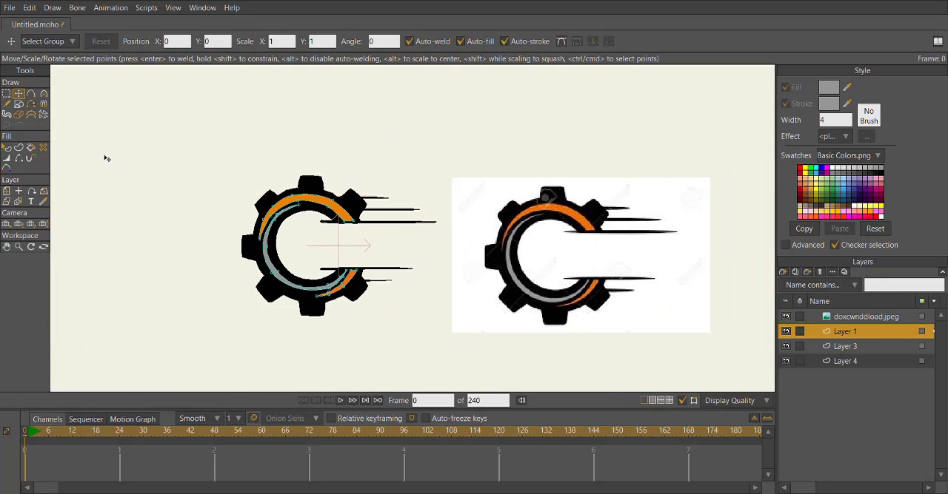
scroll(338, 294, up, 5)
mouse_move(282, 256)
mouse_down()
mouse_move(295, 258)
mouse_move(291, 252)
mouse_up()
drag(282, 239, 286, 237)
scroll(286, 237, down, 5)
drag(389, 250, 295, 220)
scroll(334, 225, down, 1)
drag(357, 230, 302, 222)
click(827, 318)
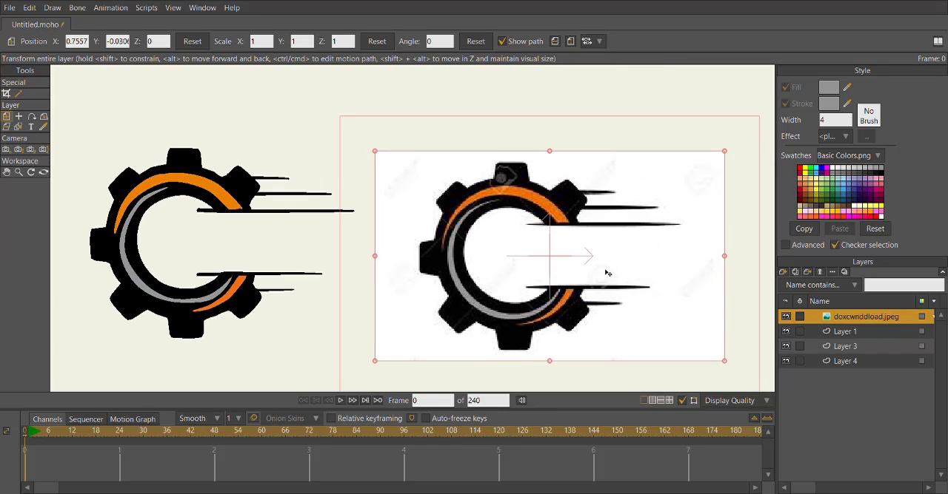